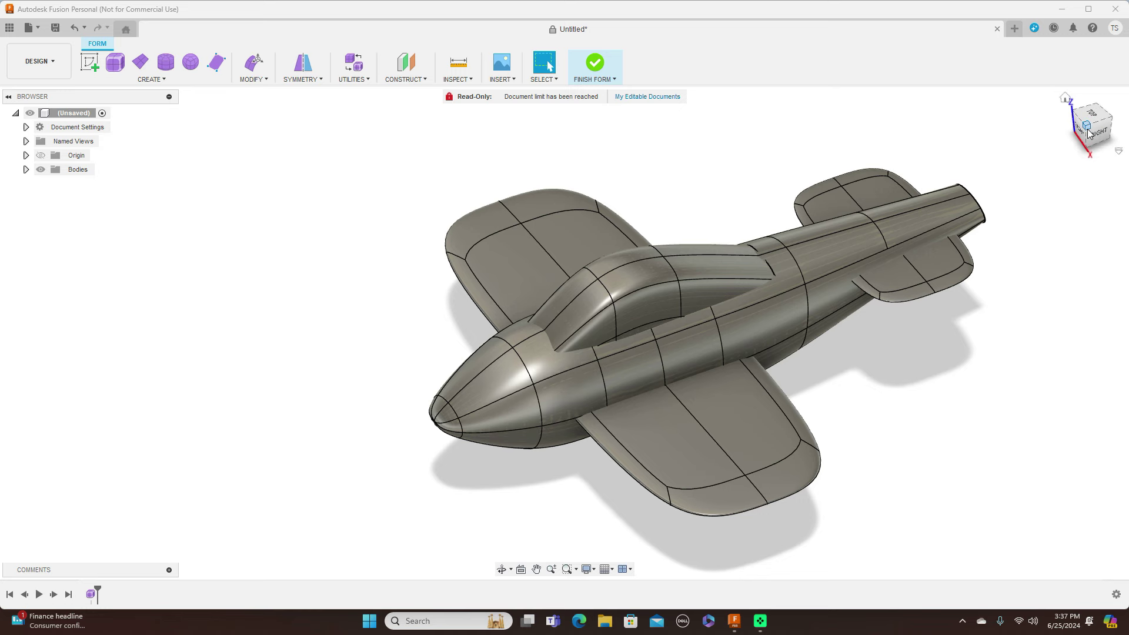
- Orbit the finished T-spline airplane and expand the Bodies list in the browser
mouse_move(1095, 126)
mouse_down()
mouse_move(1110, 119)
mouse_move(1043, 147)
mouse_up()
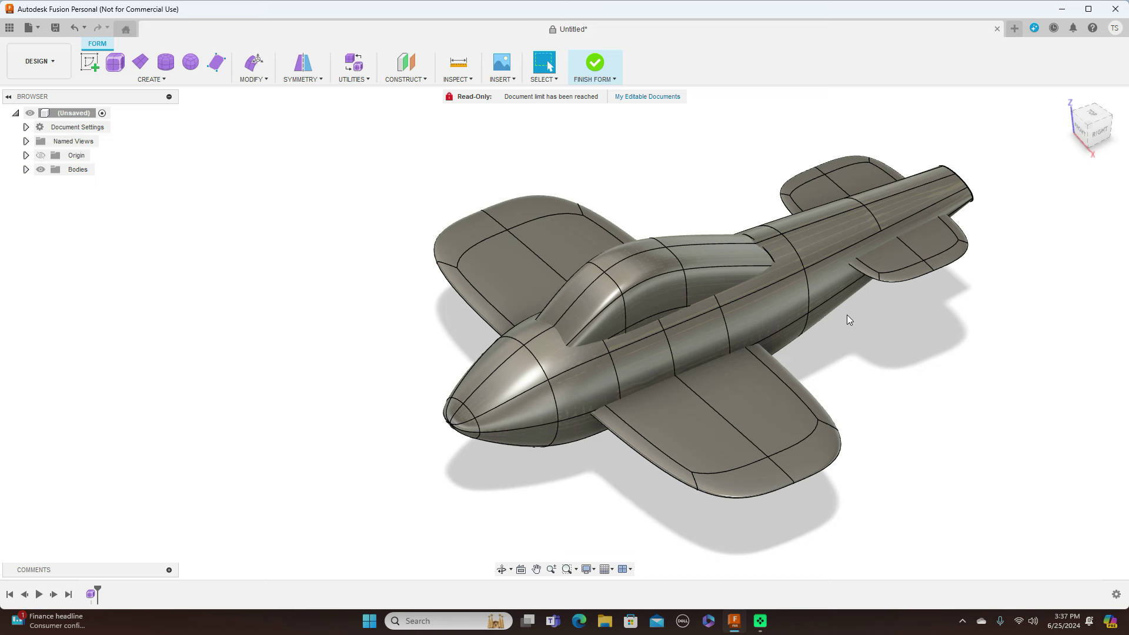
click(26, 170)
- Finish the form into separate airplane bodies, with all bodies shown
click(40, 170)
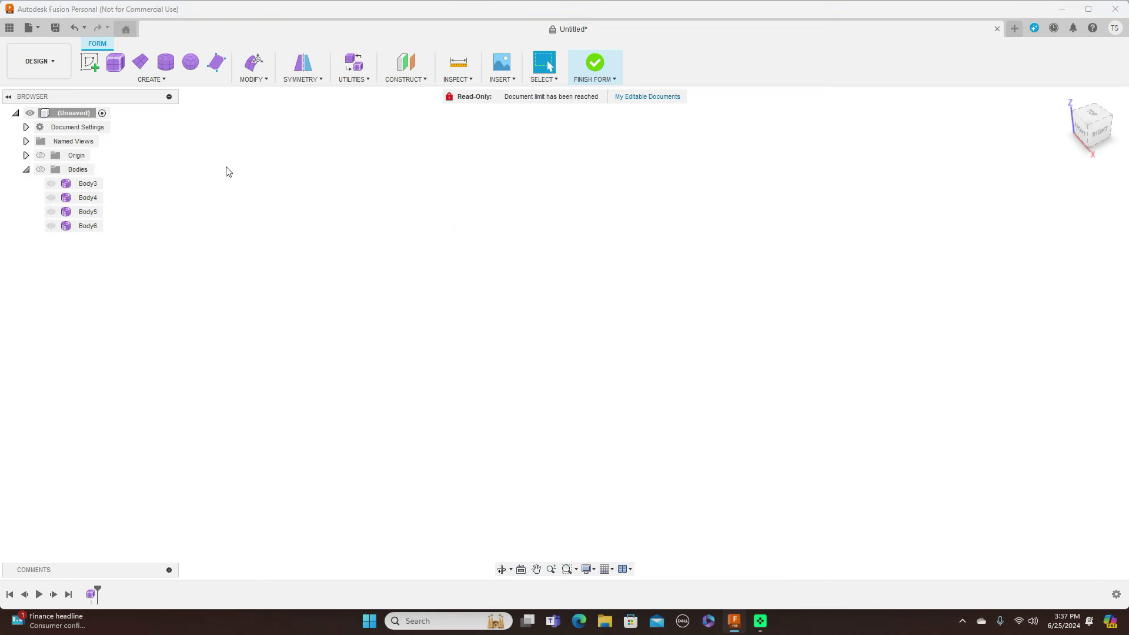
click(614, 79)
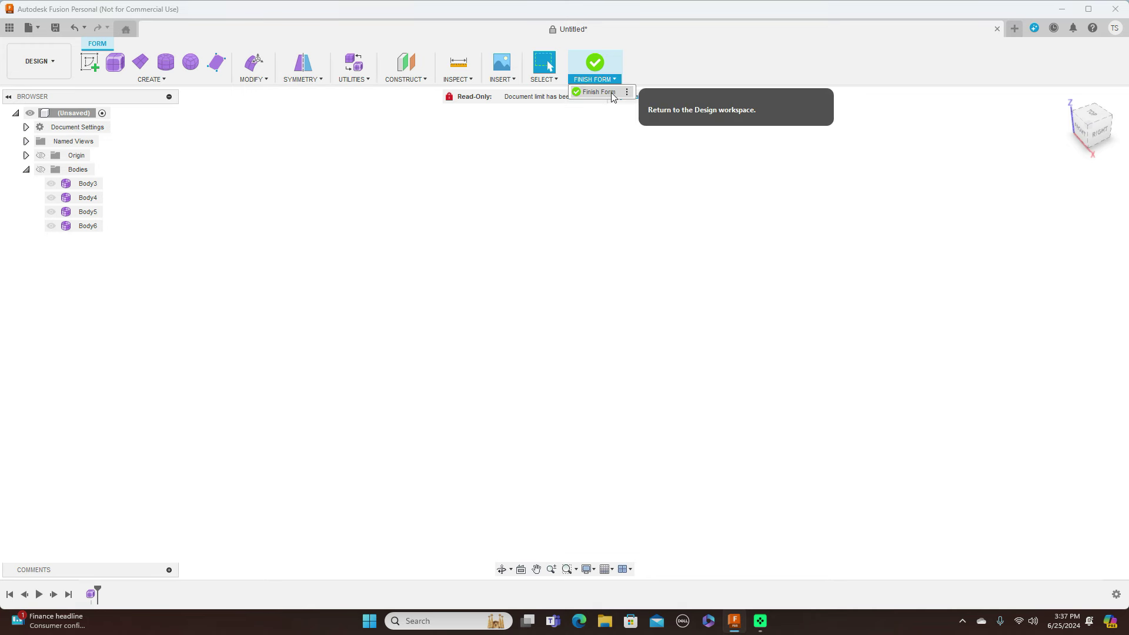
click(612, 94)
click(75, 170)
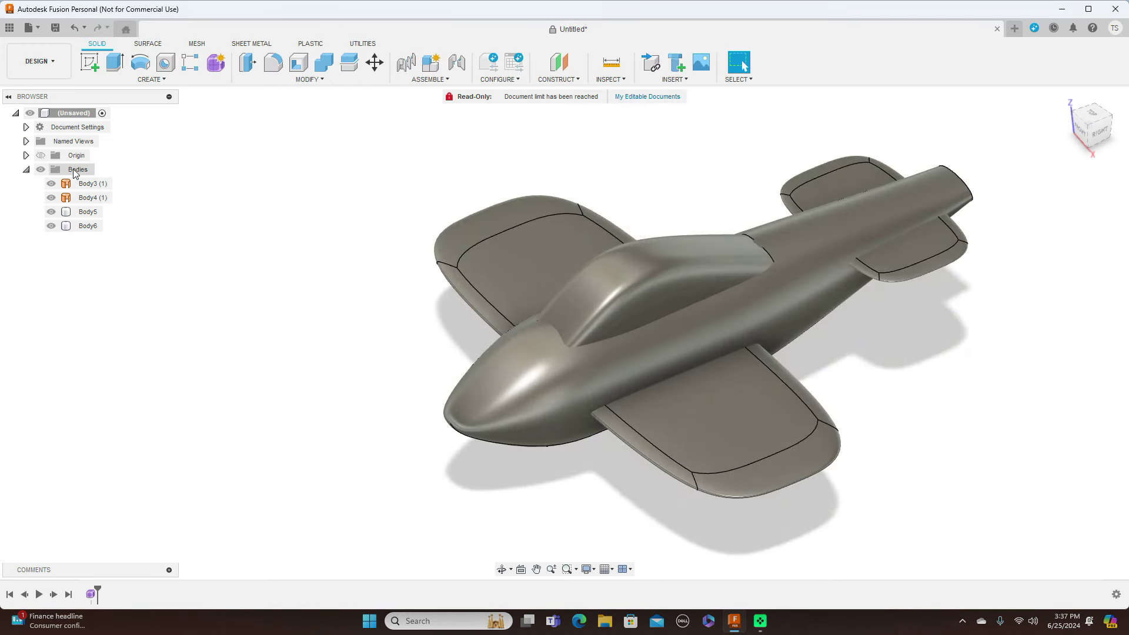
- Toggle the tail, wings, canopy and fuselage bodies off and back on to inspect each
click(57, 227)
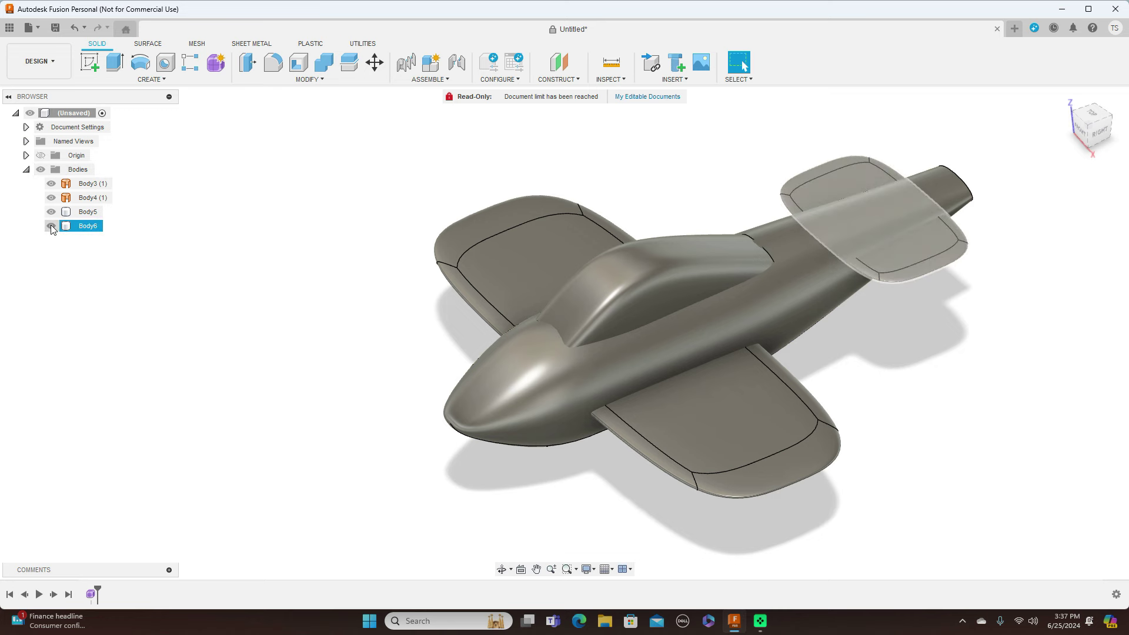
click(51, 226)
click(53, 213)
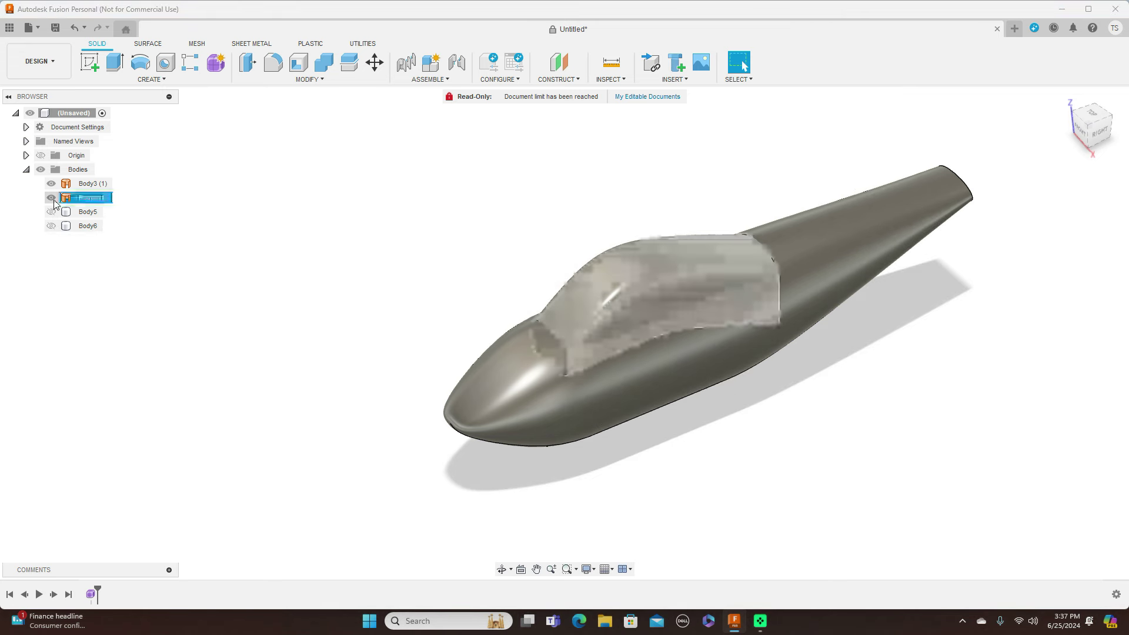
click(52, 198)
click(52, 184)
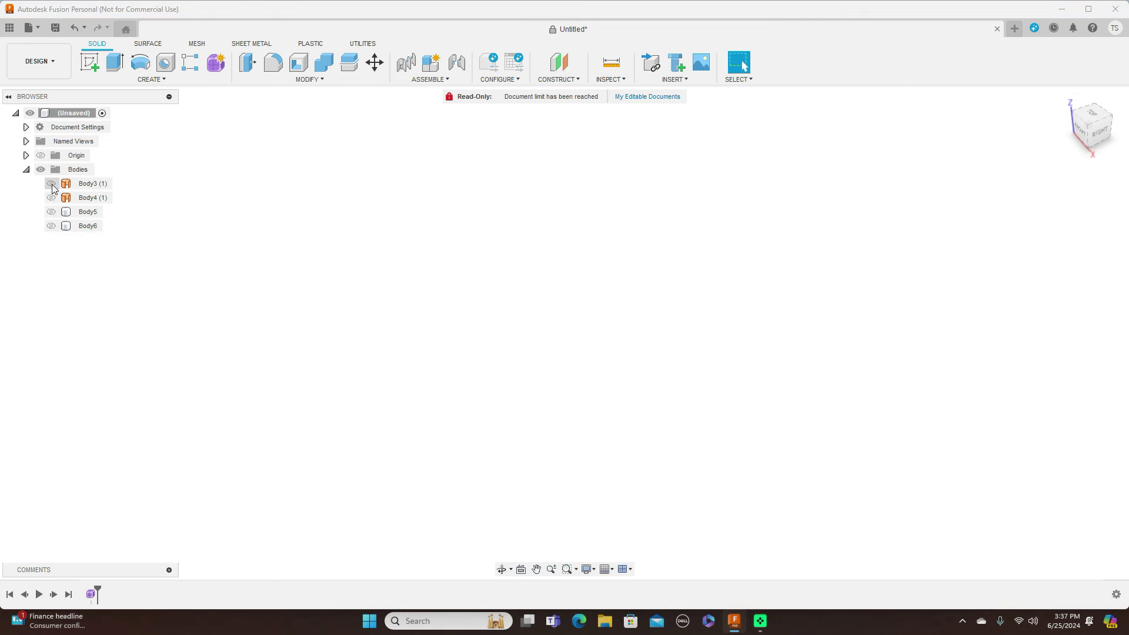
click(52, 184)
click(52, 198)
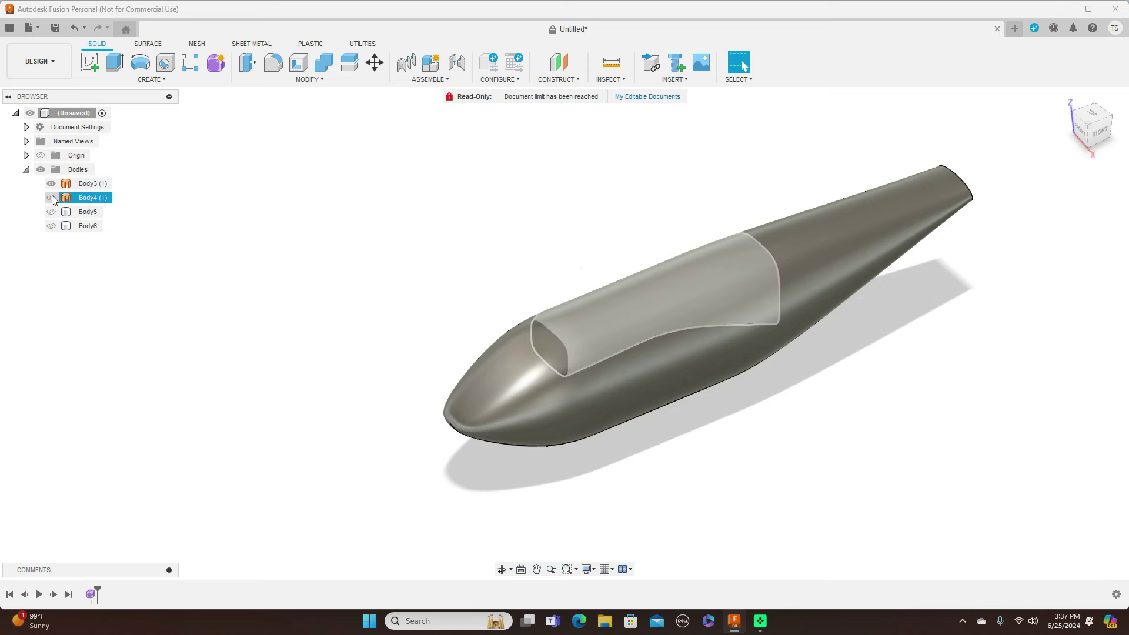
click(52, 212)
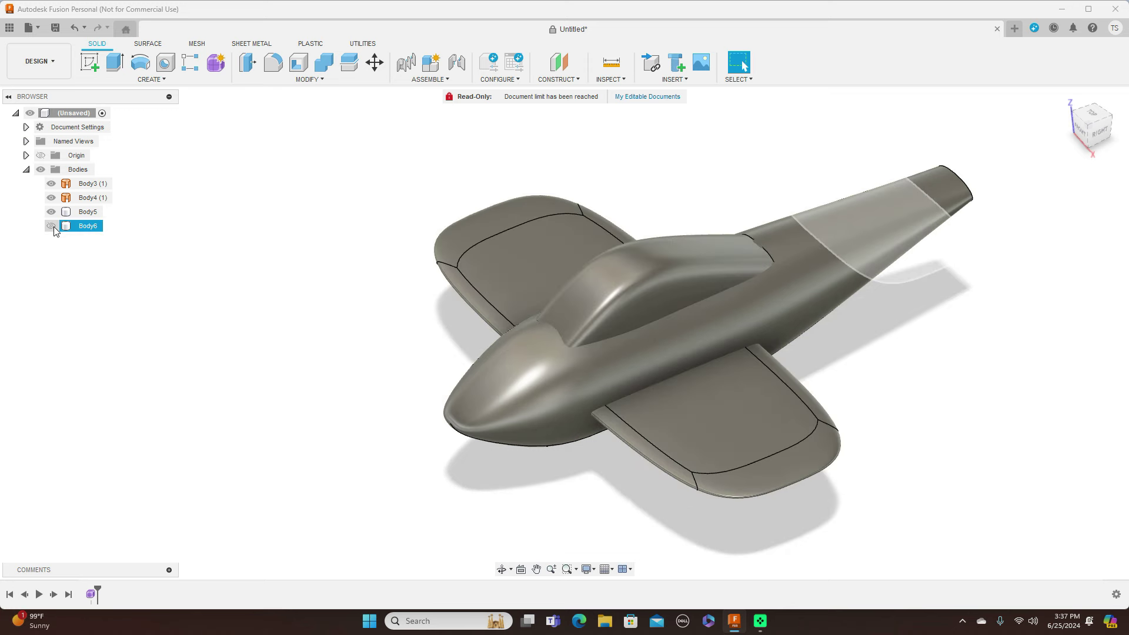
click(53, 227)
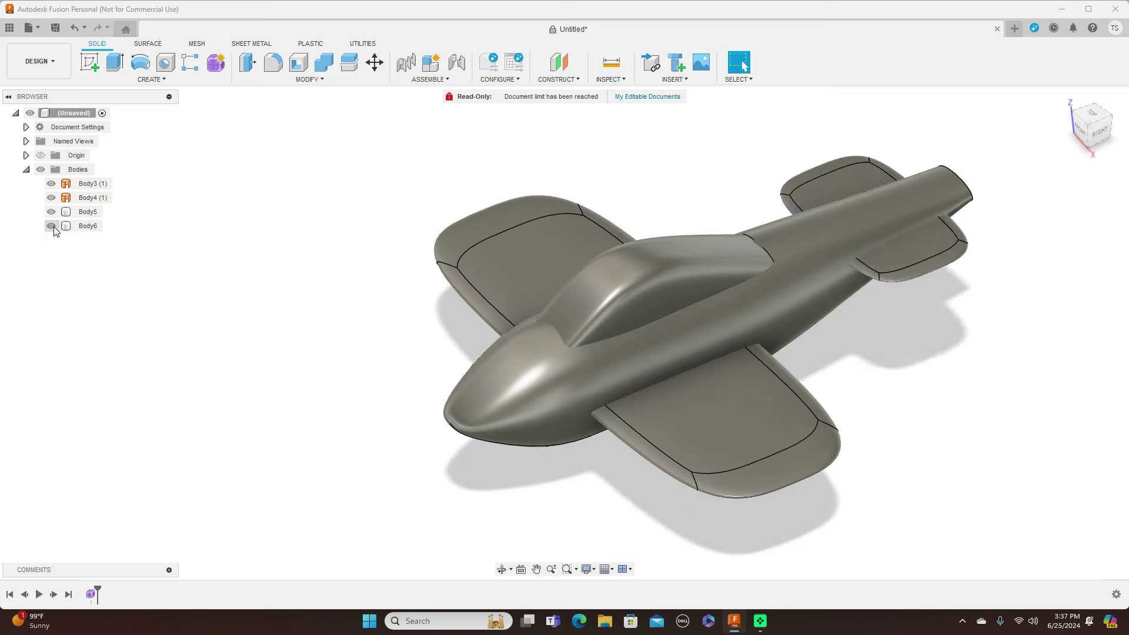
- Hide all four bodies, Body3 through Body6, and rotate the view
click(52, 226)
click(52, 212)
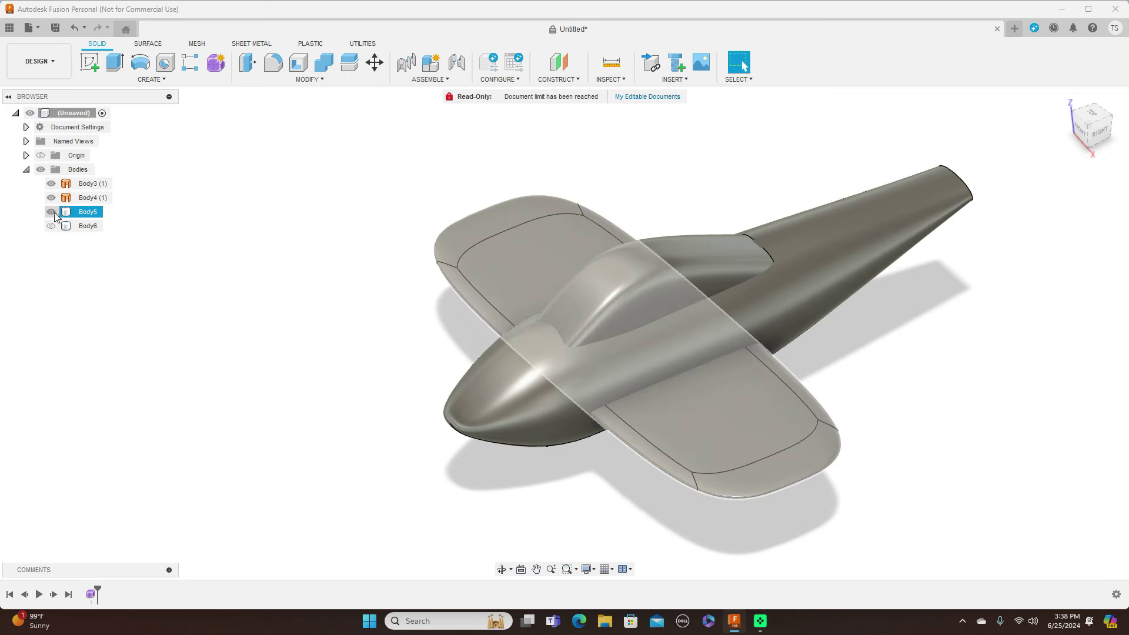
click(51, 199)
click(51, 184)
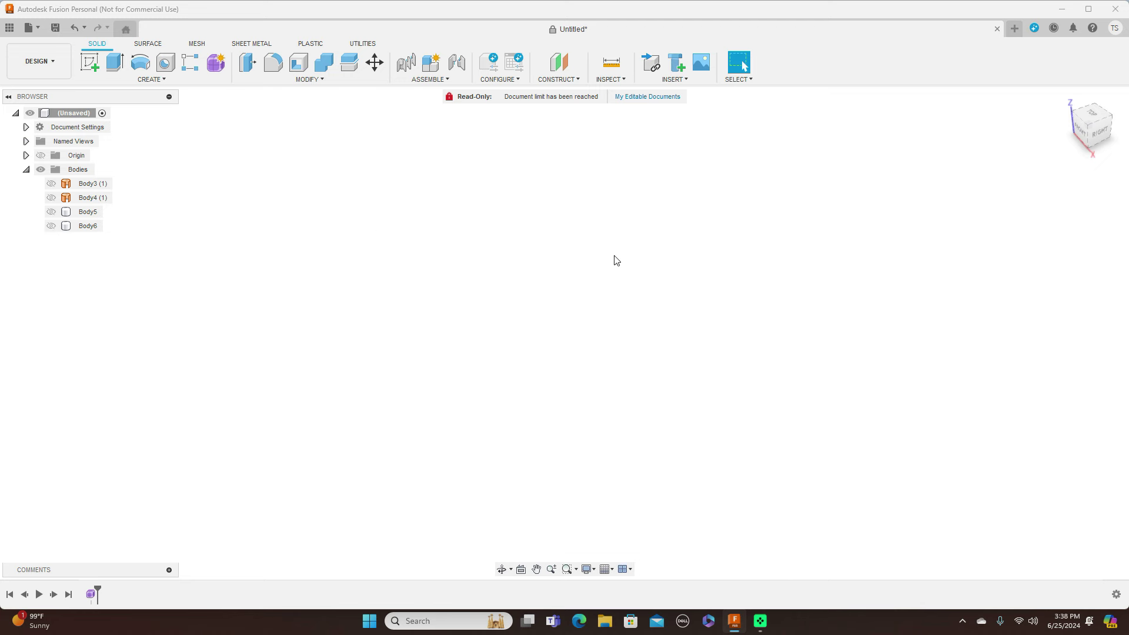
click(1113, 135)
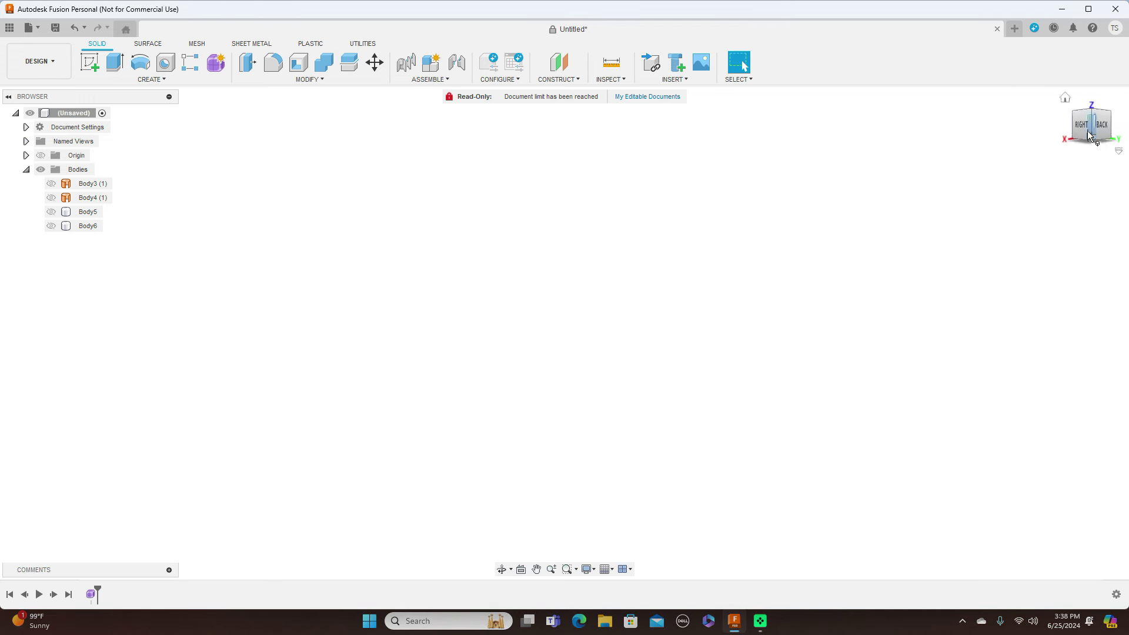
- From the right view, start a new form with the origin planes and axes shown
click(1081, 127)
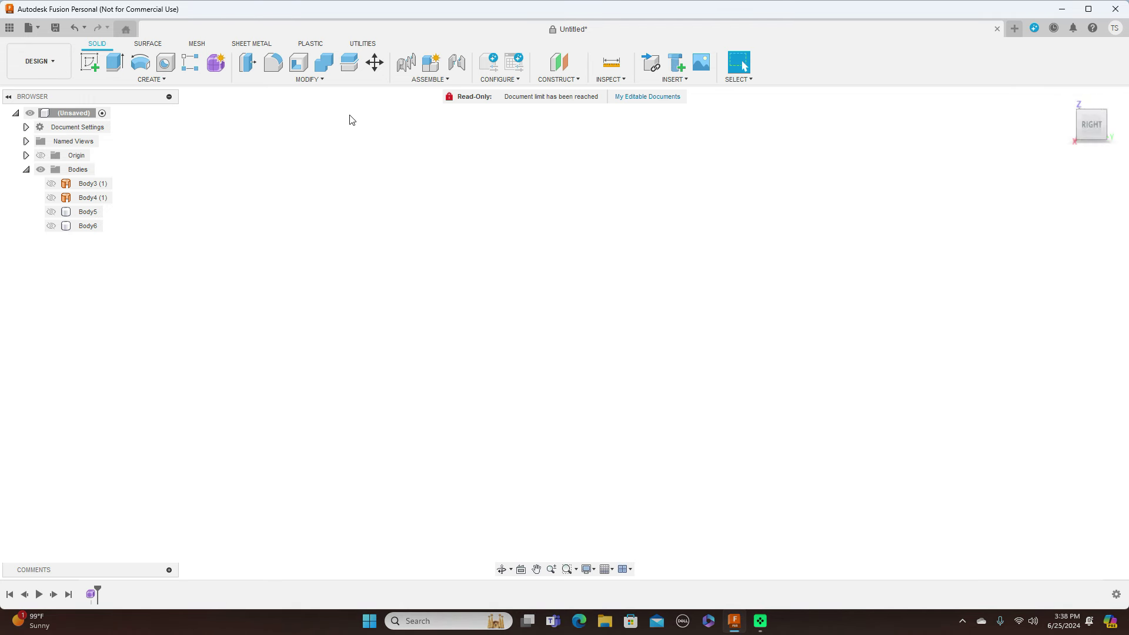
click(217, 63)
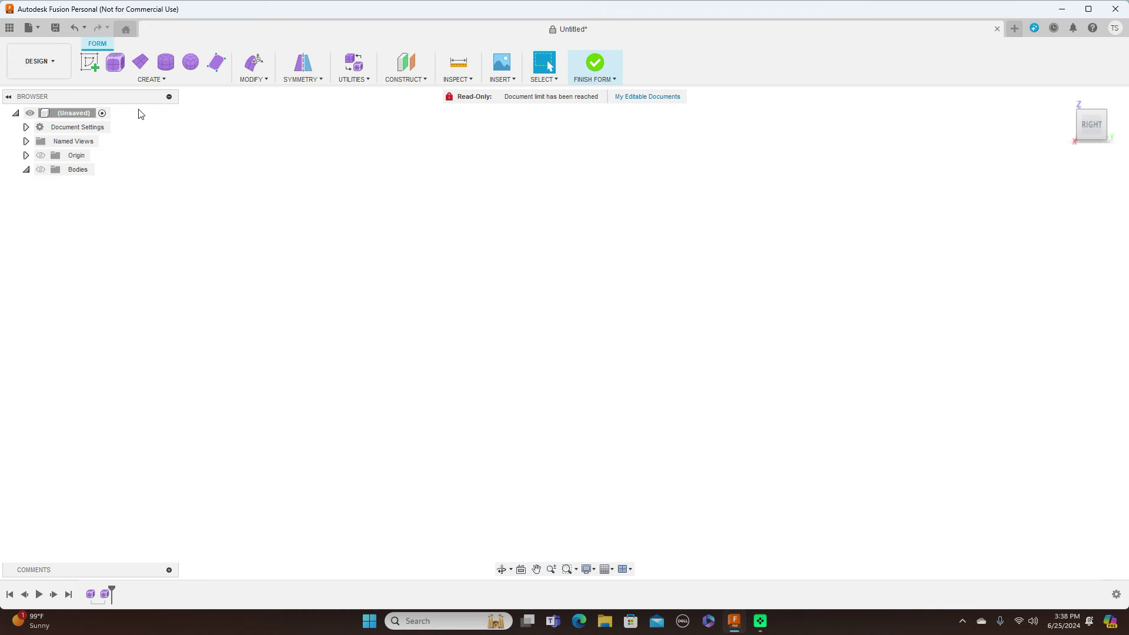
click(40, 156)
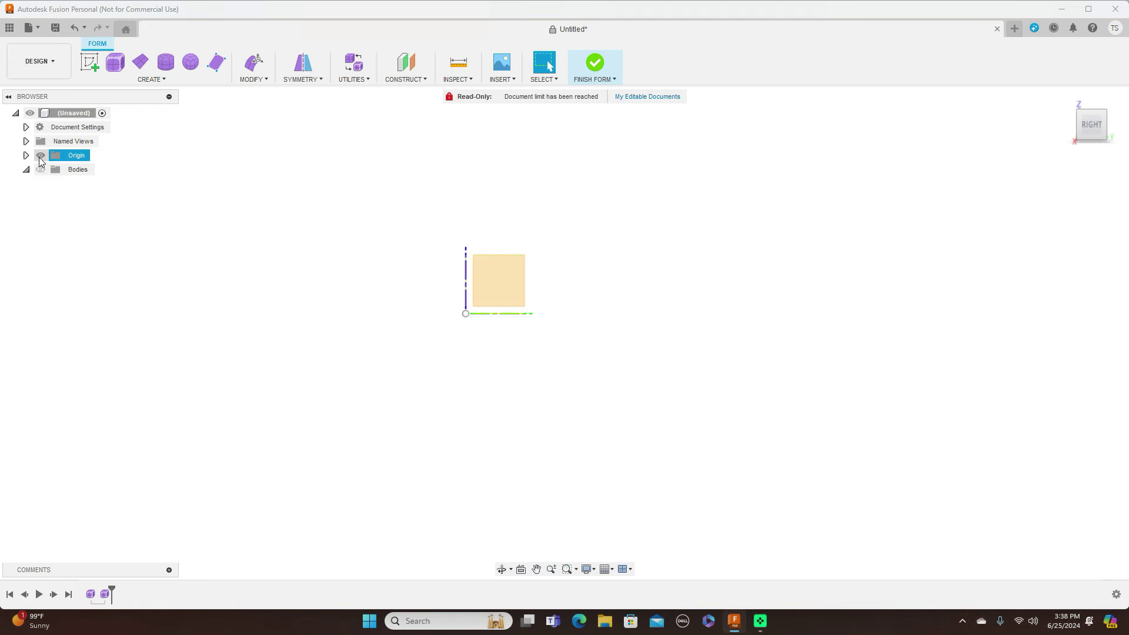
- Try a 66.881 mm cylinder at the origin, stretch its length, then cancel it
click(165, 65)
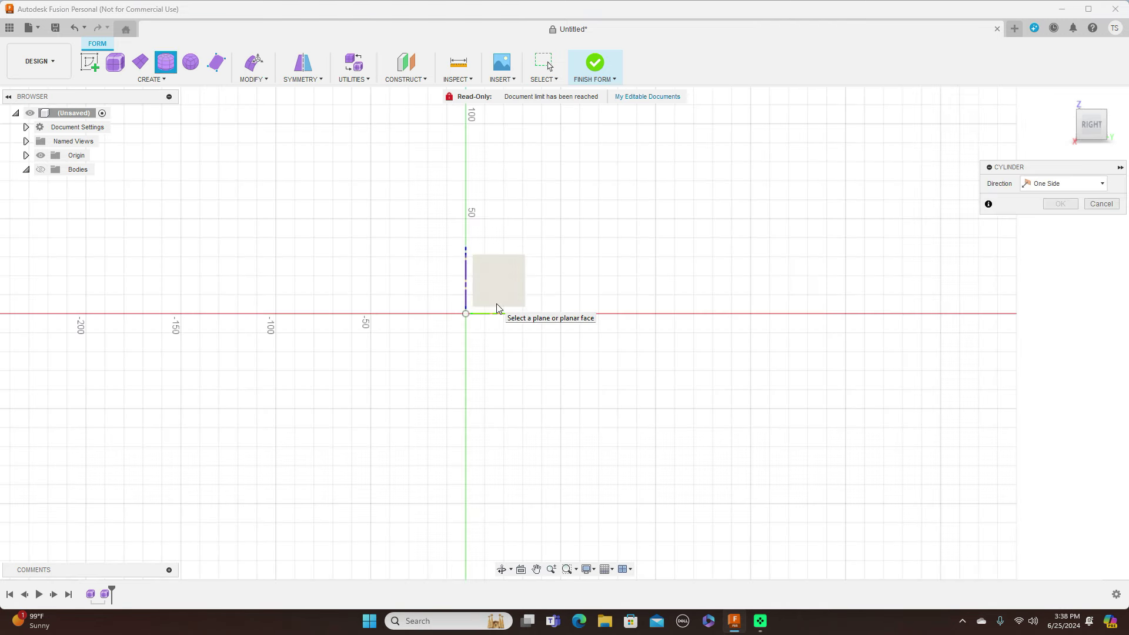
scroll(497, 308, up, 1)
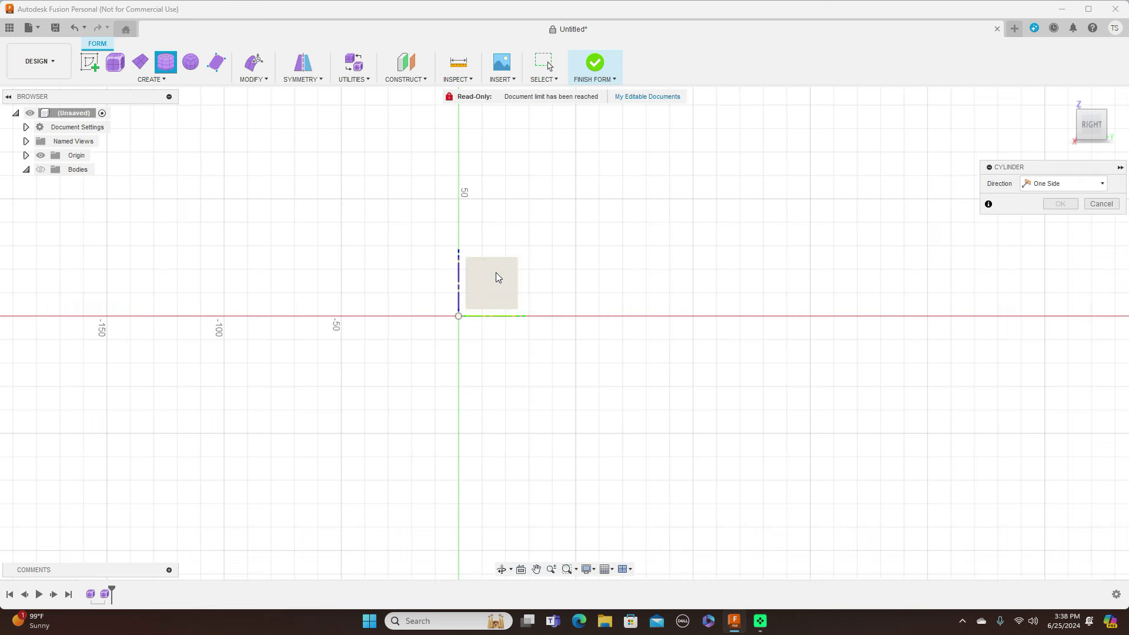
click(496, 278)
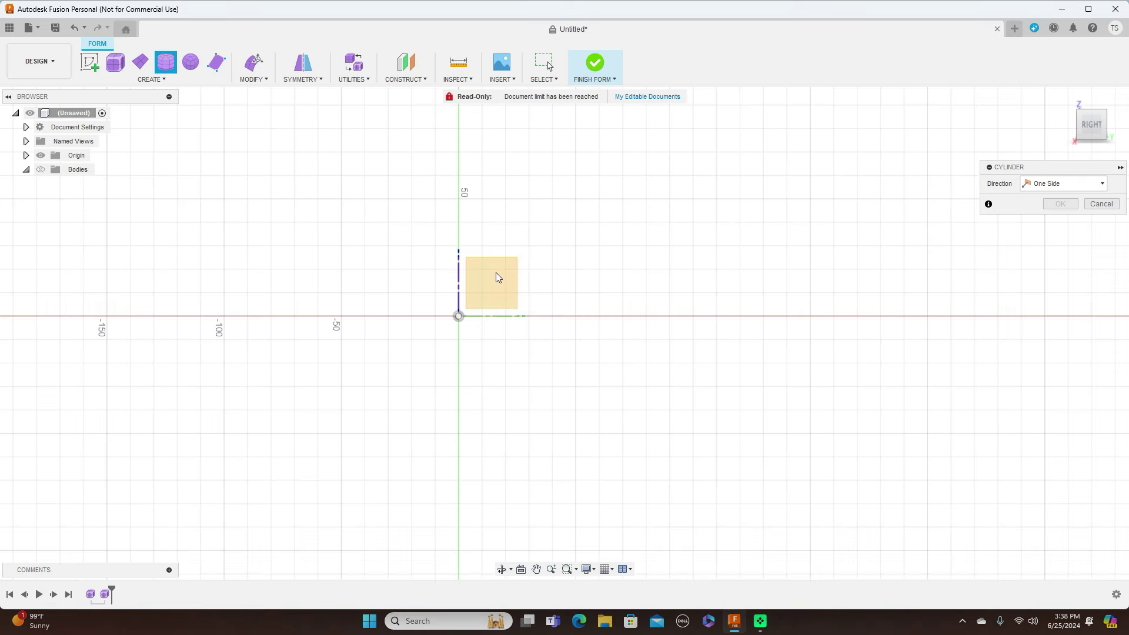
click(460, 317)
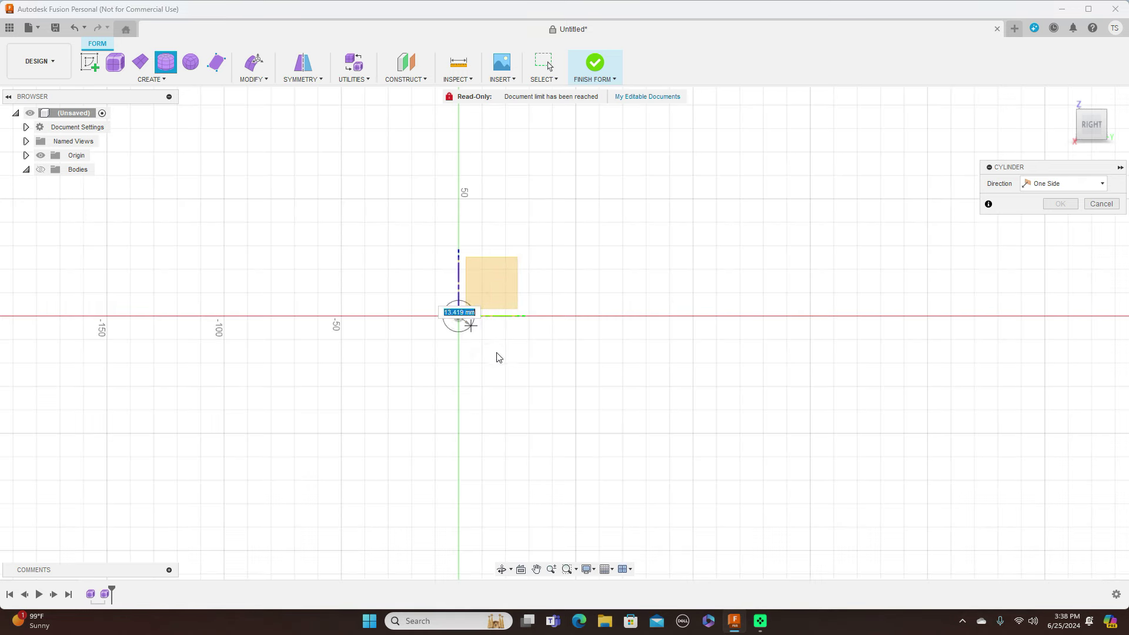
click(517, 376)
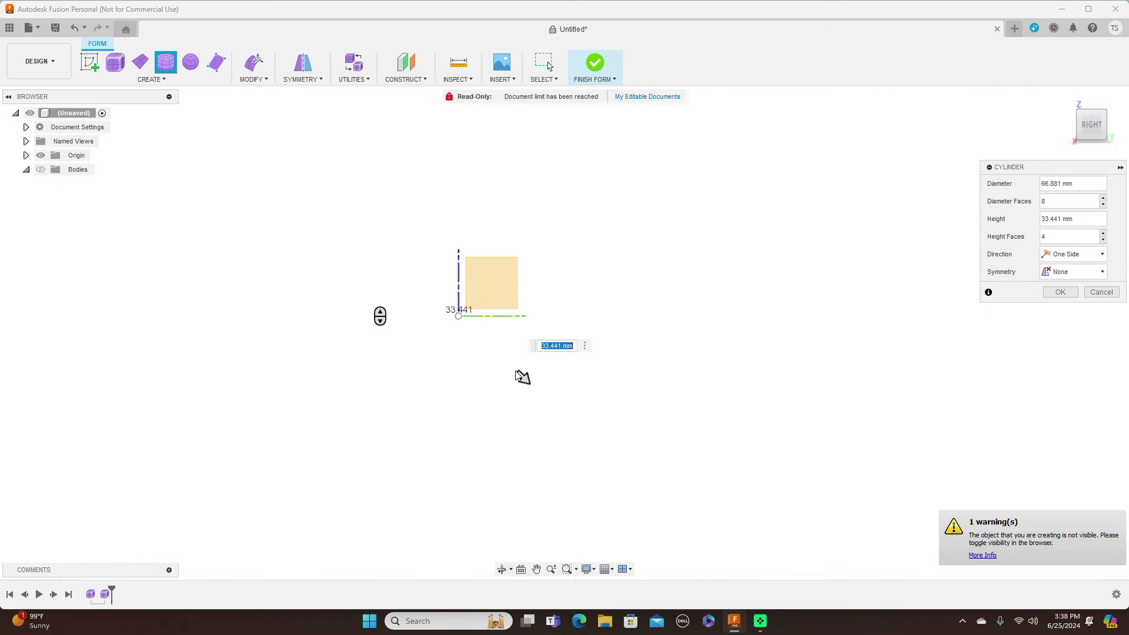
click(42, 169)
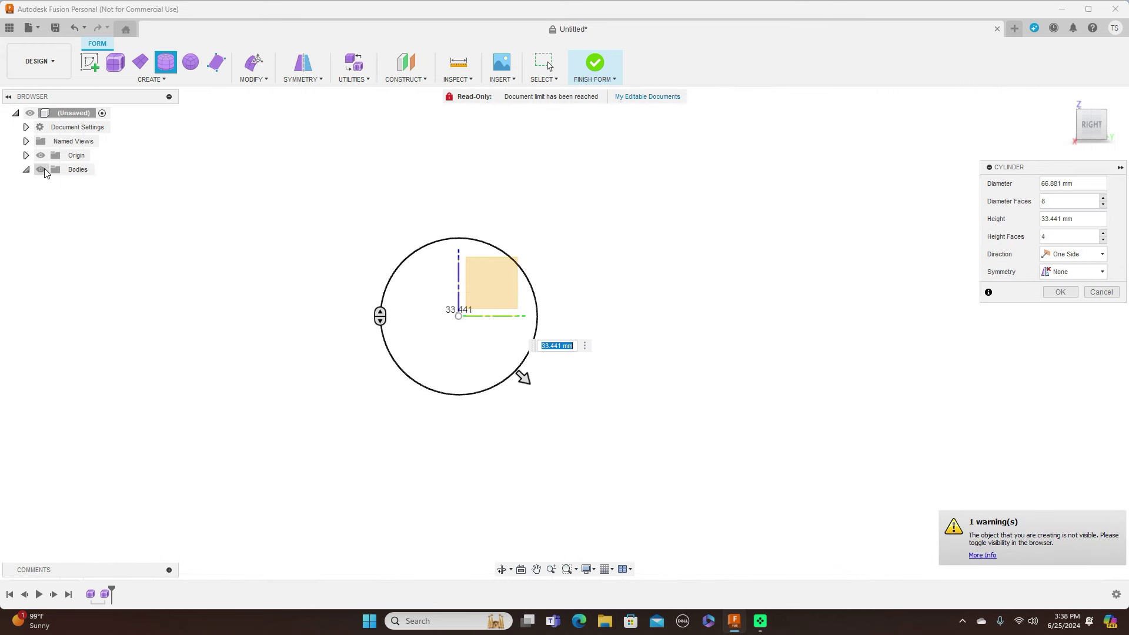
click(1116, 129)
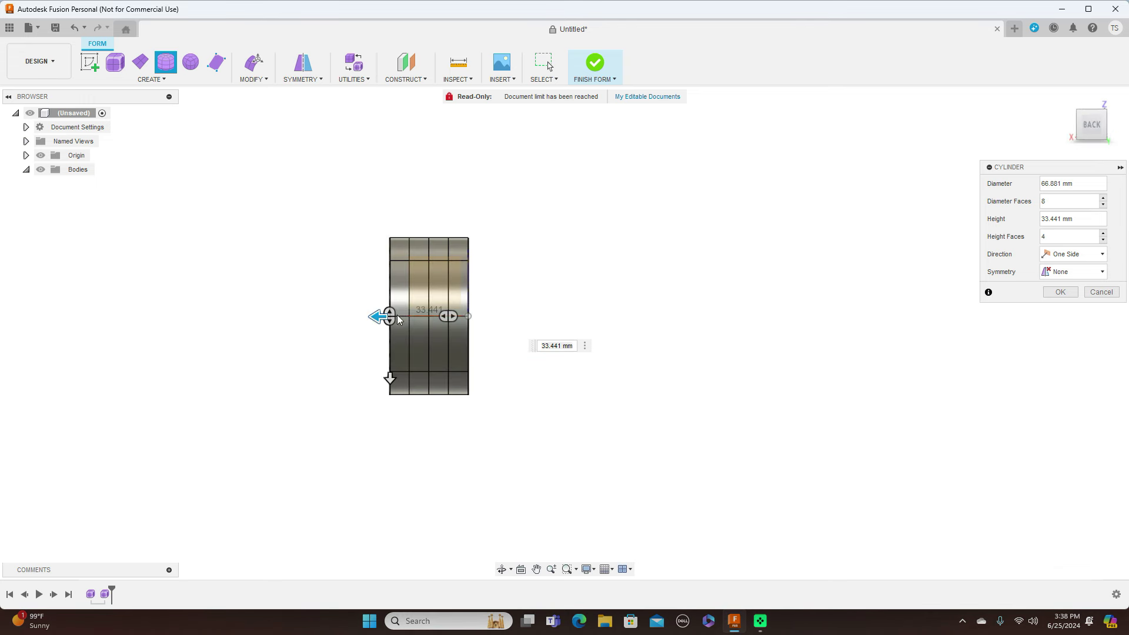
drag(378, 318, 869, 345)
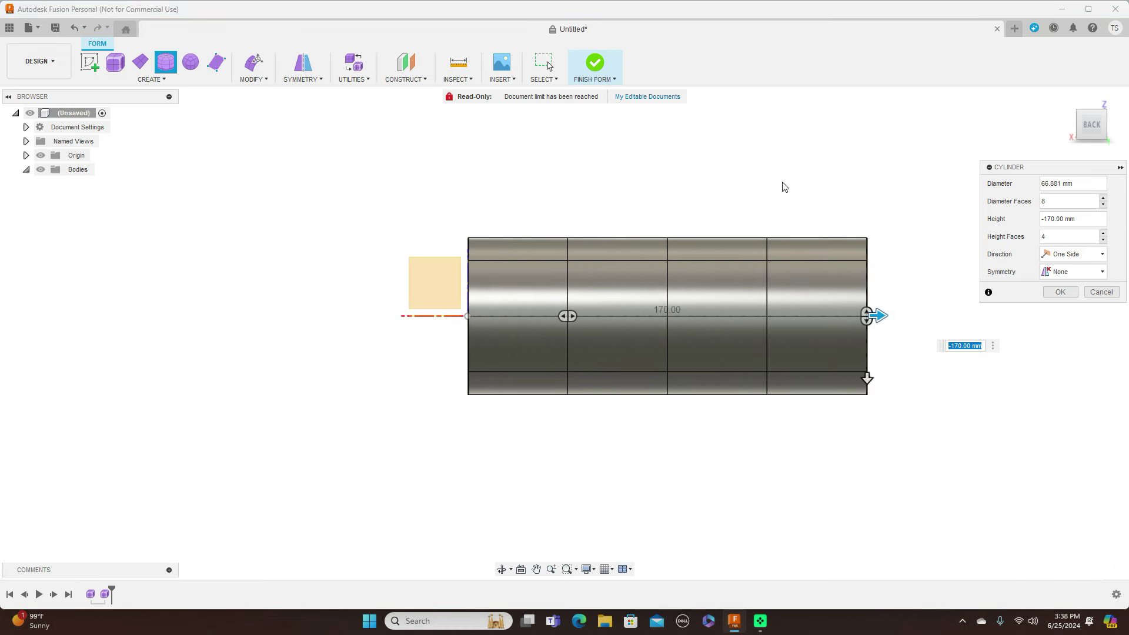
click(1099, 293)
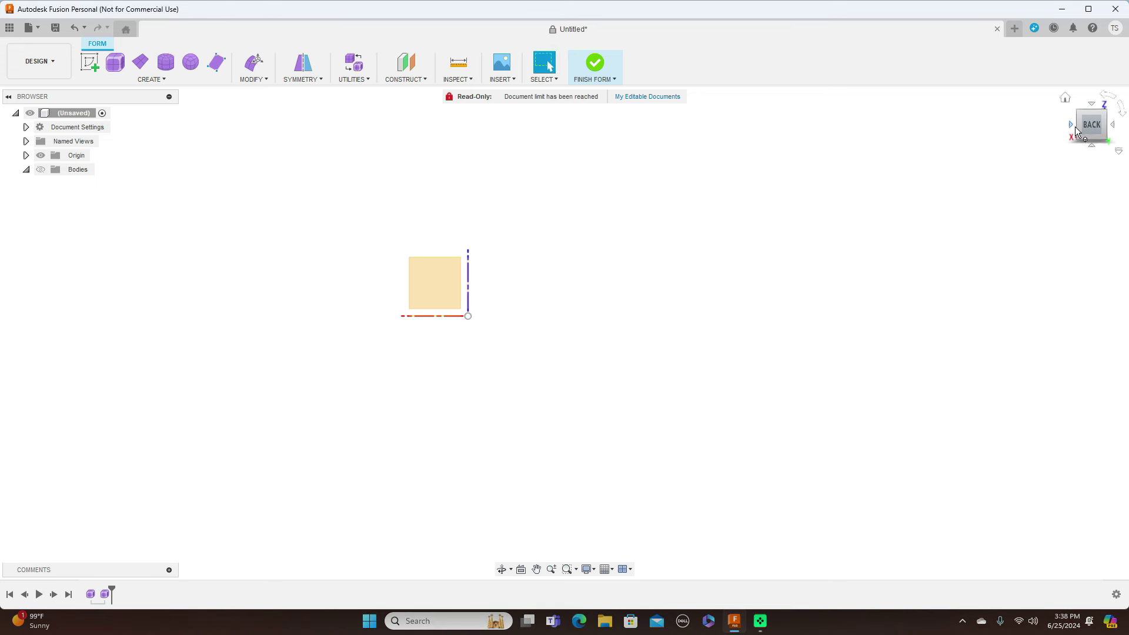
- Create a T-spline cylinder at the origin: 65.014 mm diameter, 170 mm long, 6 height faces
click(1072, 125)
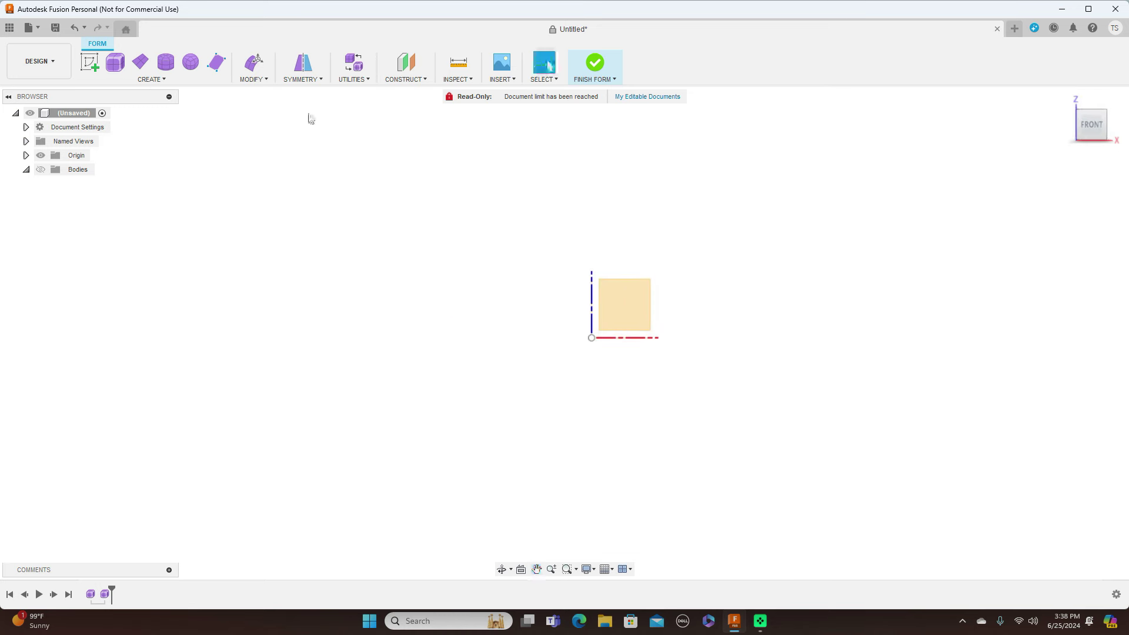
click(165, 66)
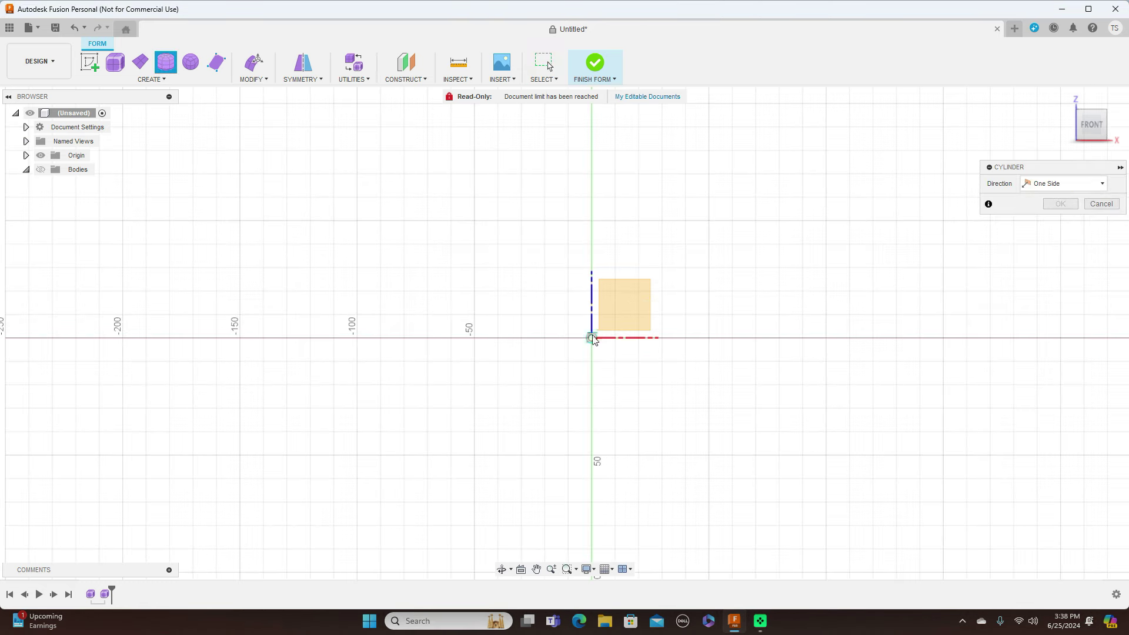
click(591, 337)
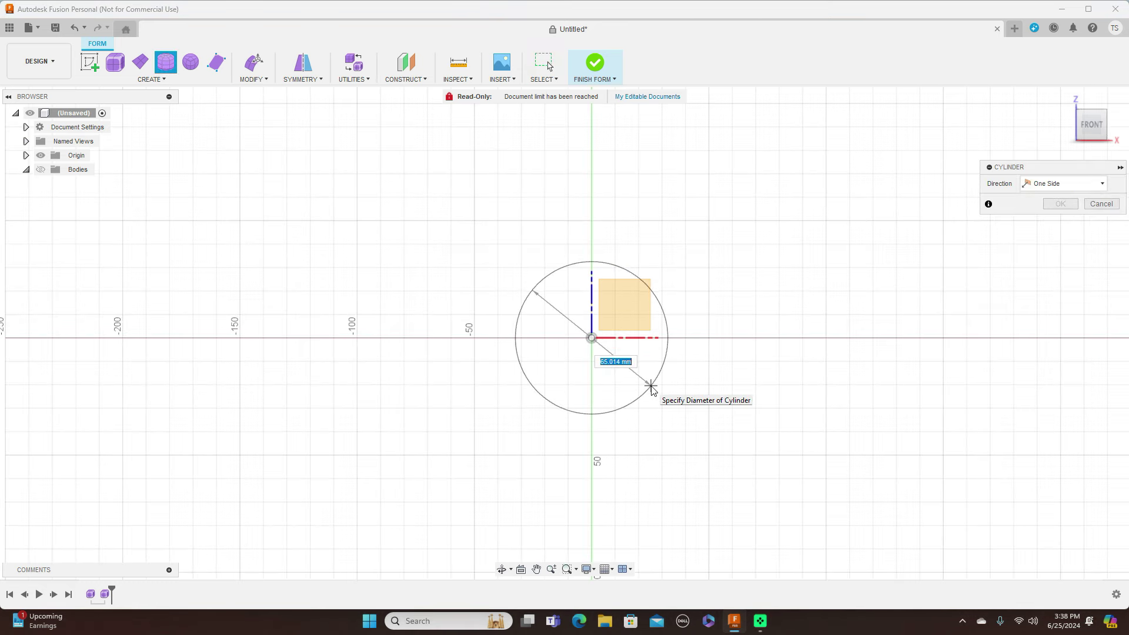
click(651, 388)
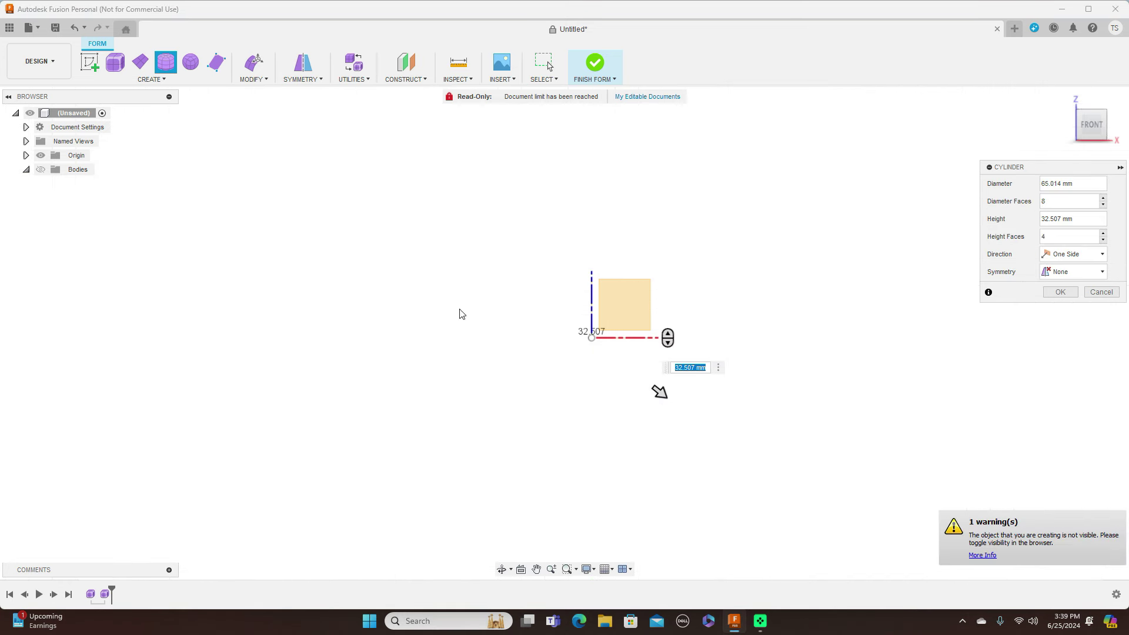
click(40, 169)
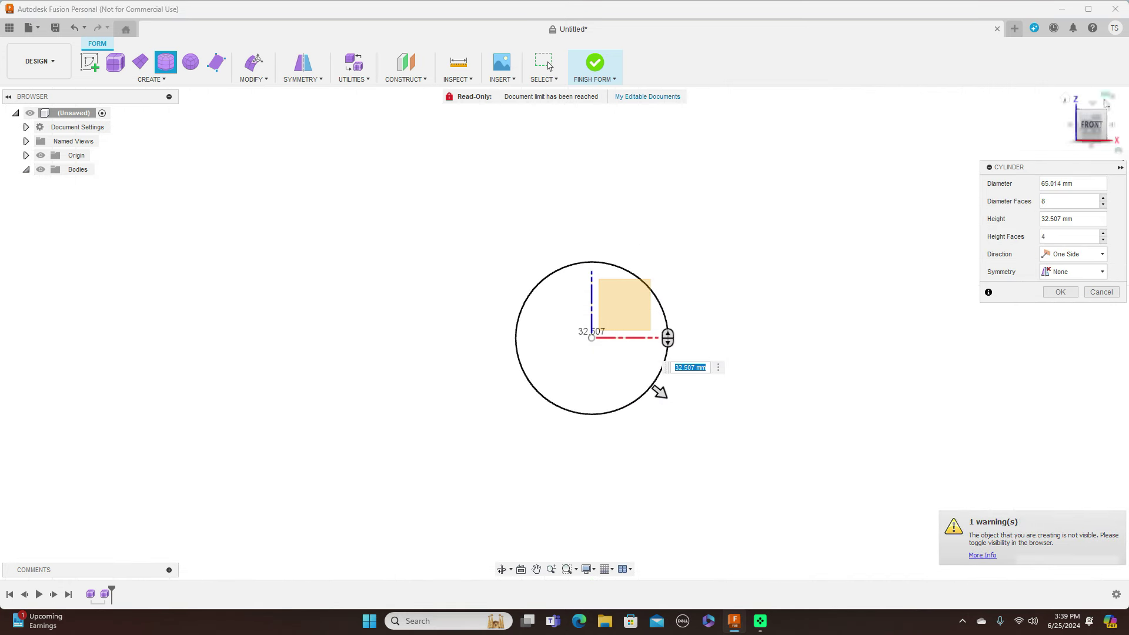
click(1114, 126)
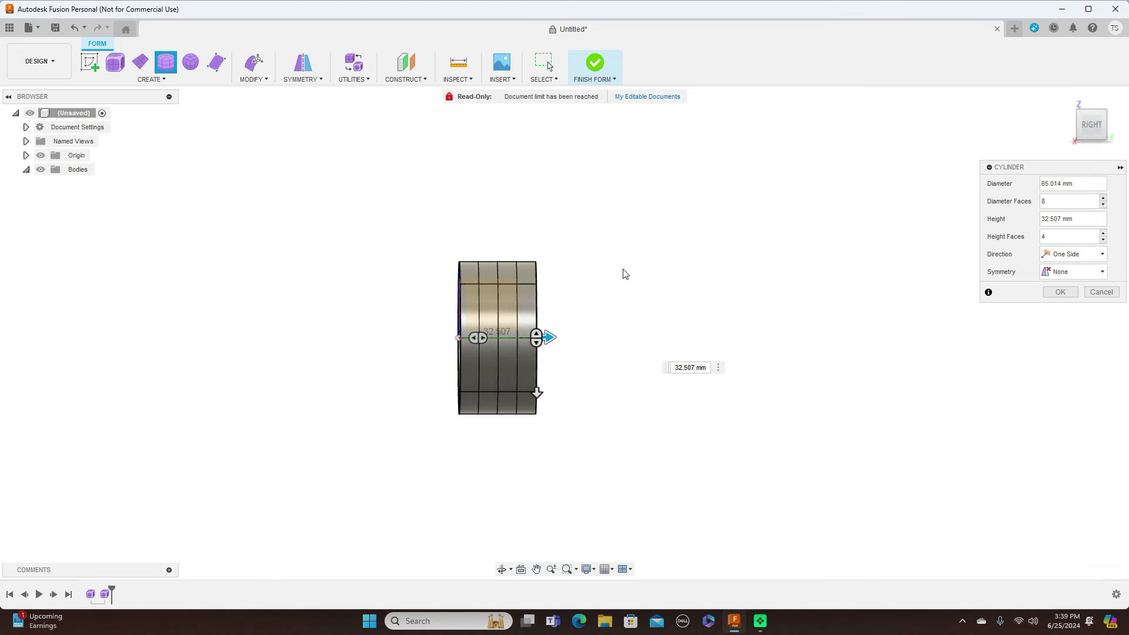
drag(548, 337, 873, 338)
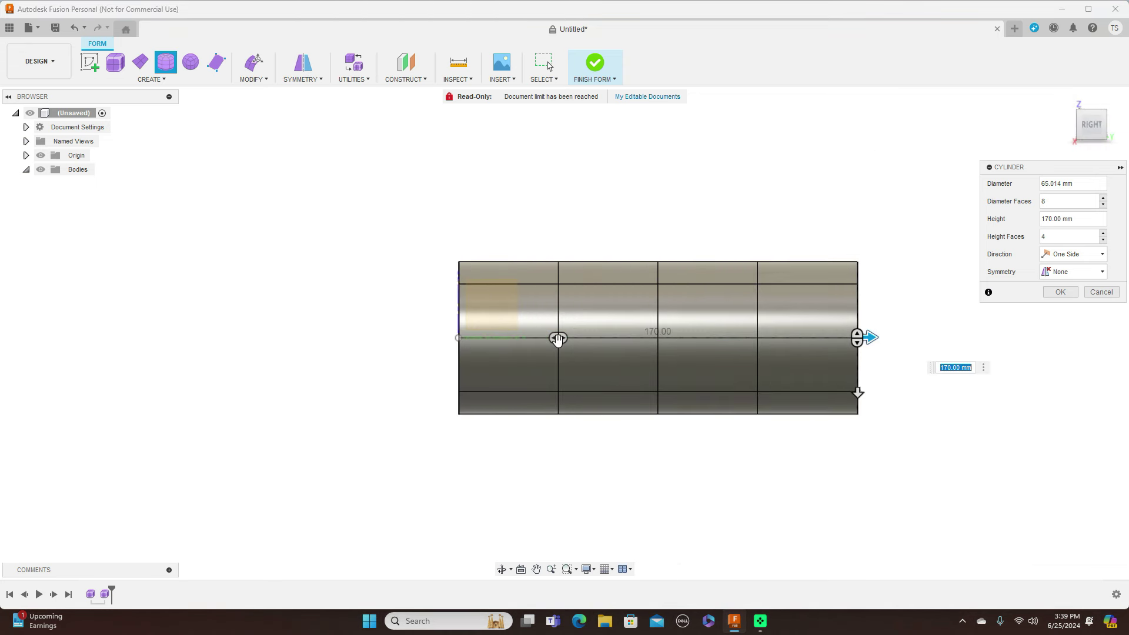
mouse_move(557, 339)
mouse_down()
mouse_move(640, 335)
mouse_move(566, 341)
mouse_up()
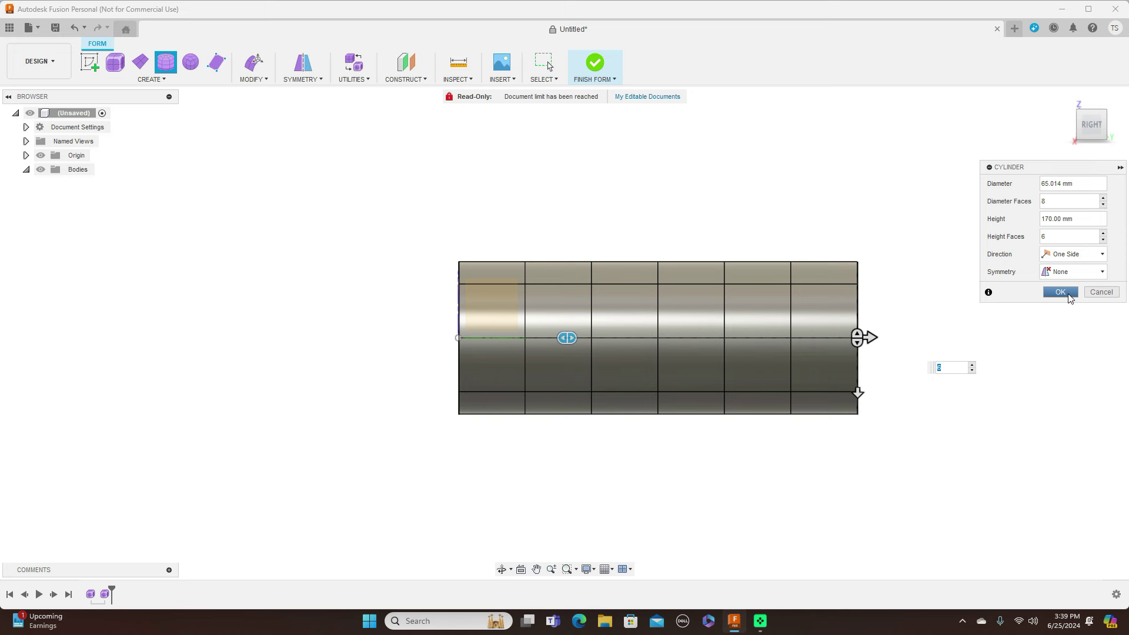
click(1060, 292)
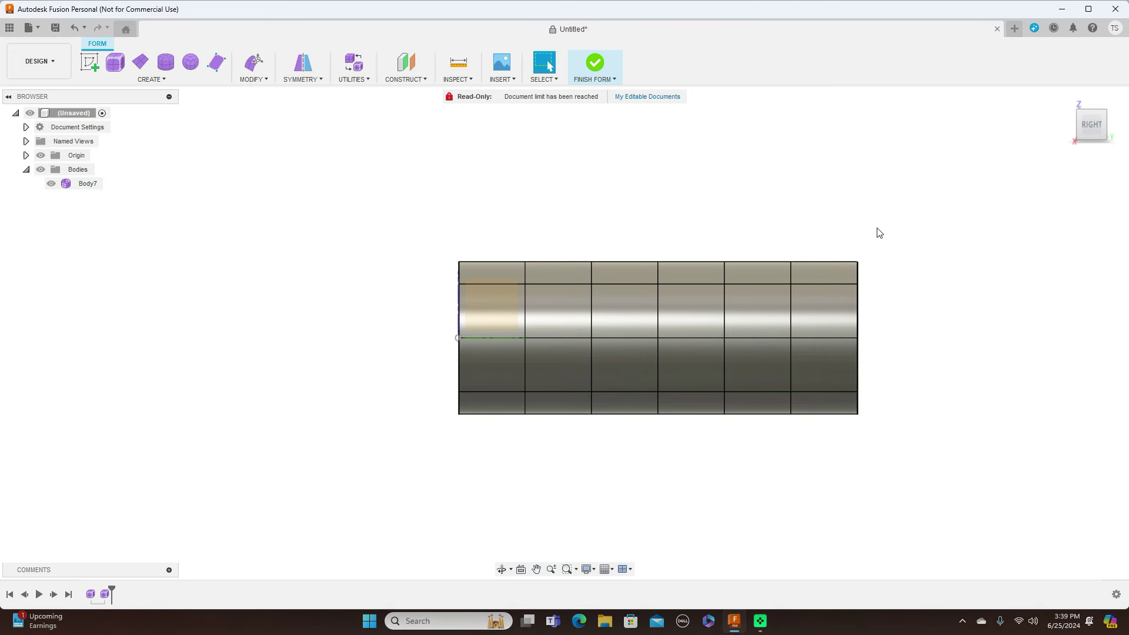
scroll(747, 218, up, 1)
scroll(747, 219, down, 1)
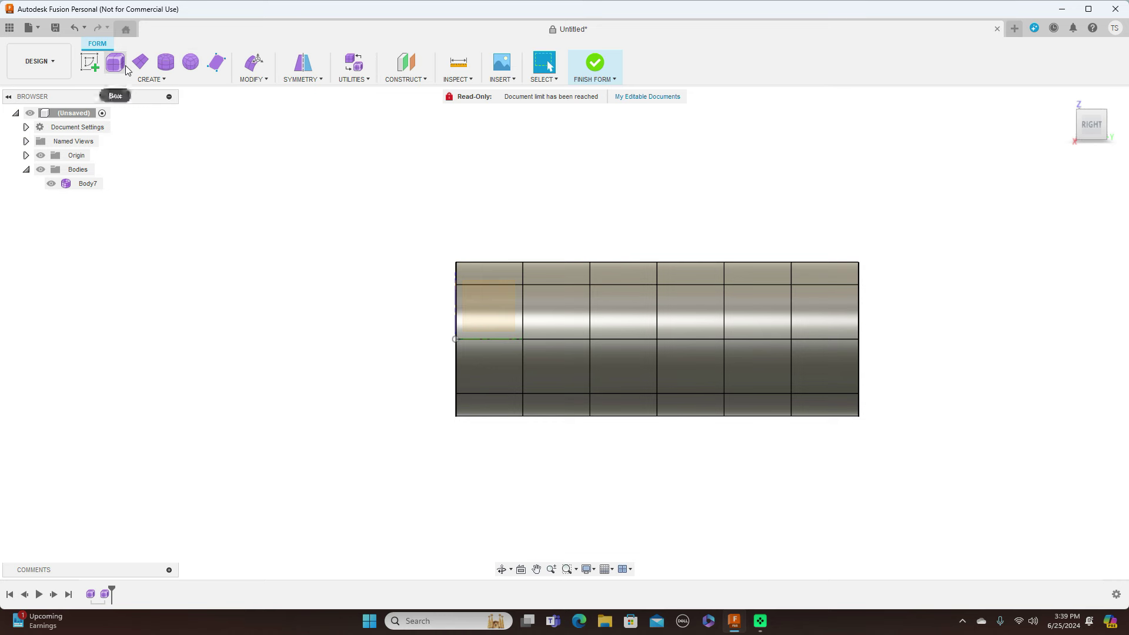
click(166, 63)
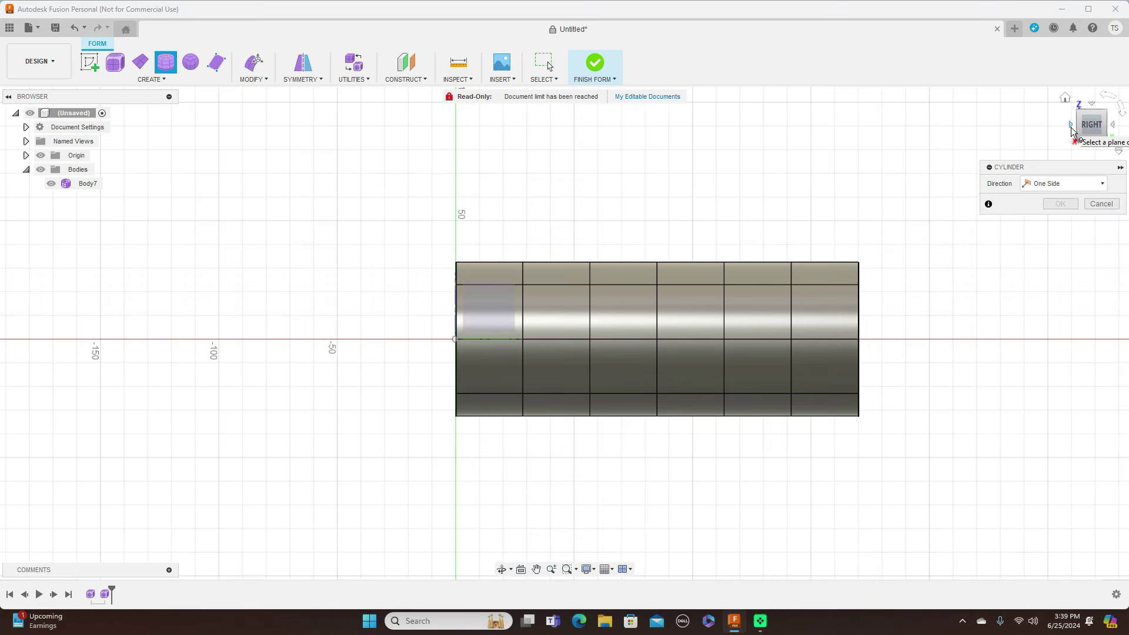
- Add a 48.292 mm-diameter, 110 mm-long cylinder centred above the main body's axis
click(1070, 126)
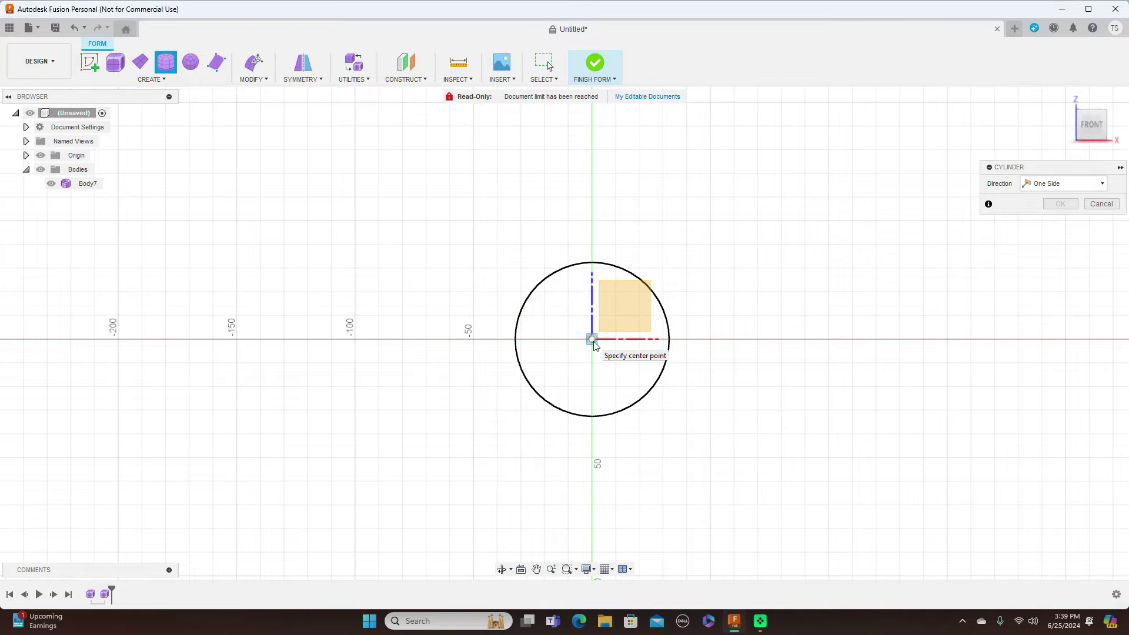
click(593, 284)
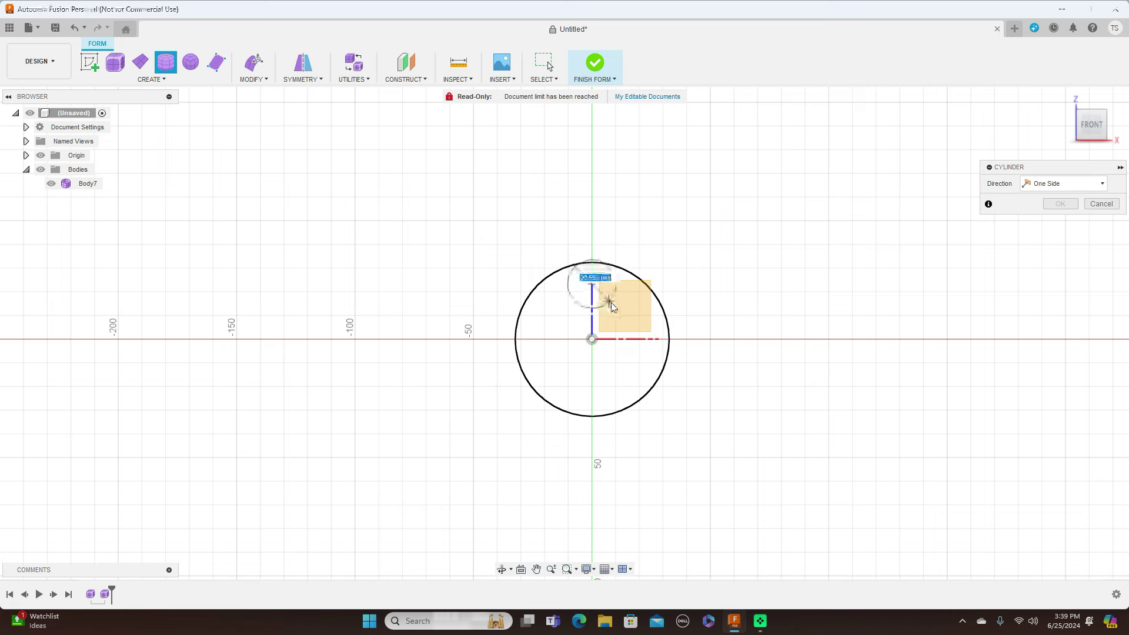
click(628, 334)
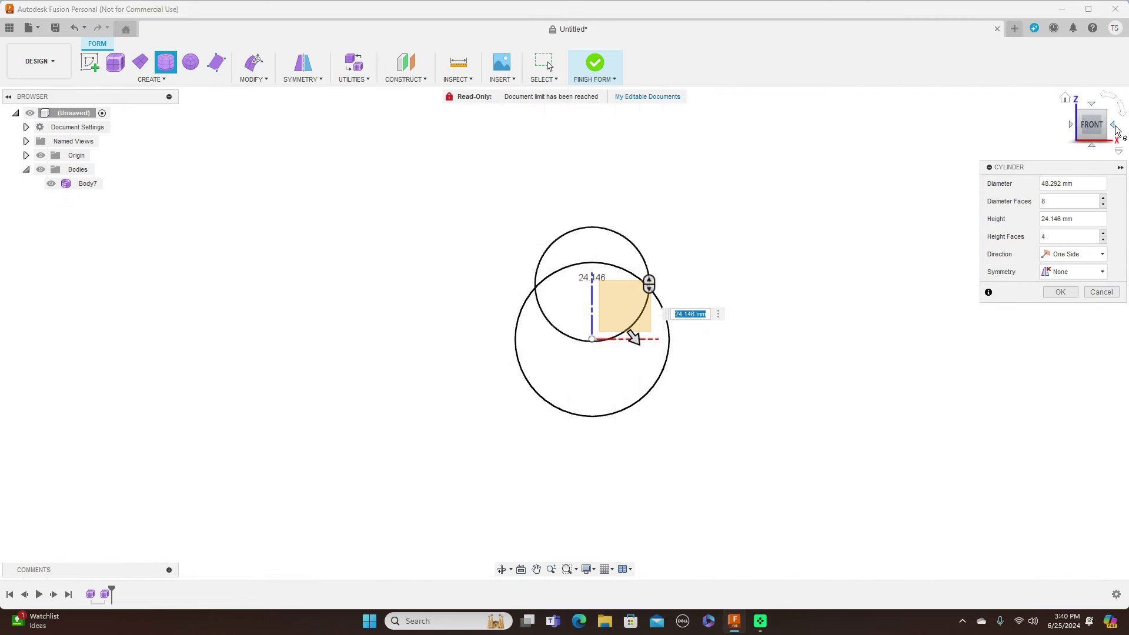
shift+middle_drag(1002, 125, 803, 184)
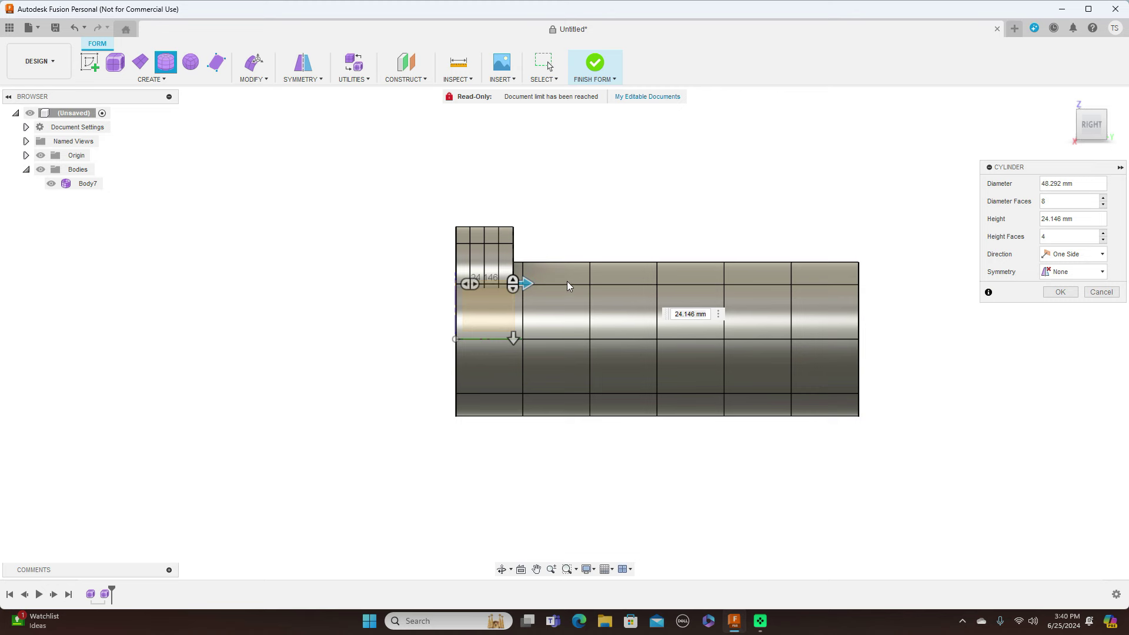
drag(527, 284, 722, 300)
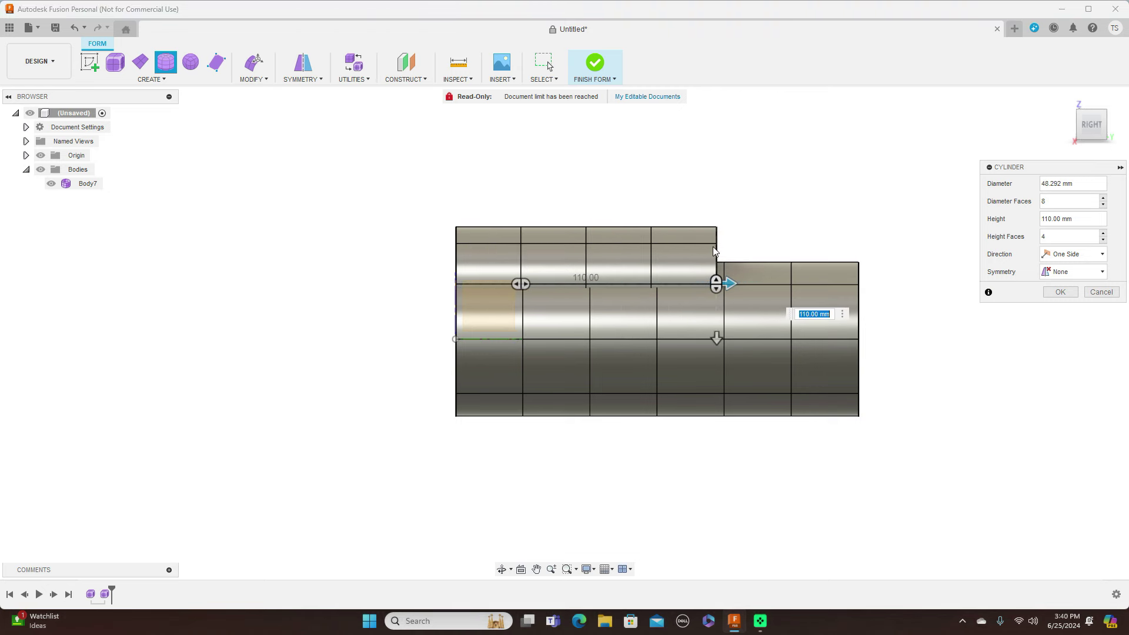
right_click(635, 184)
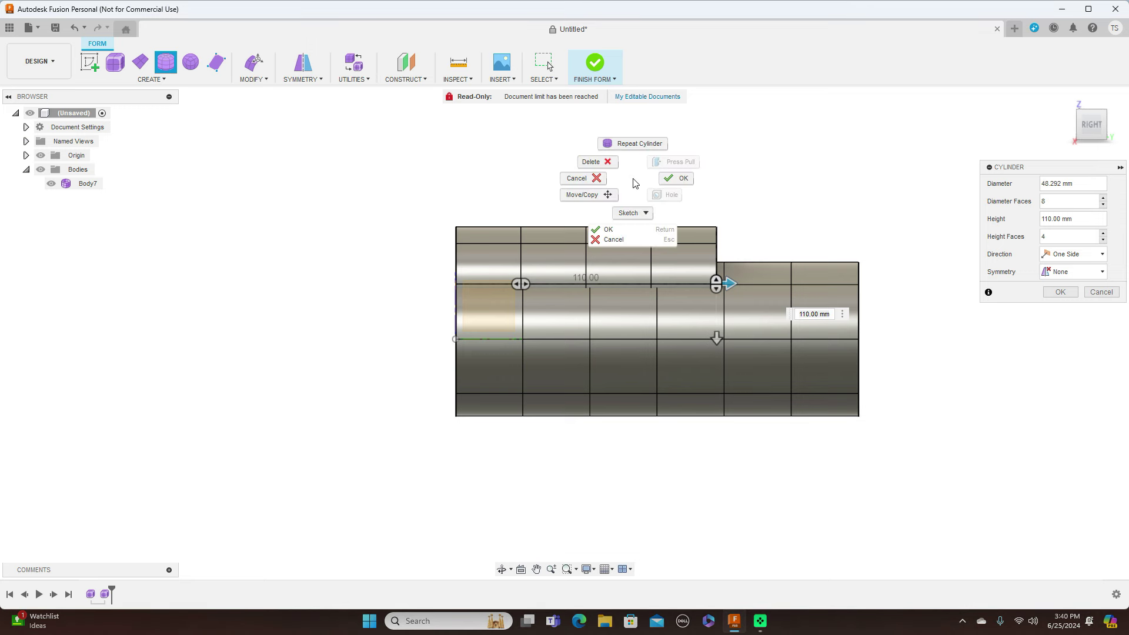
click(598, 199)
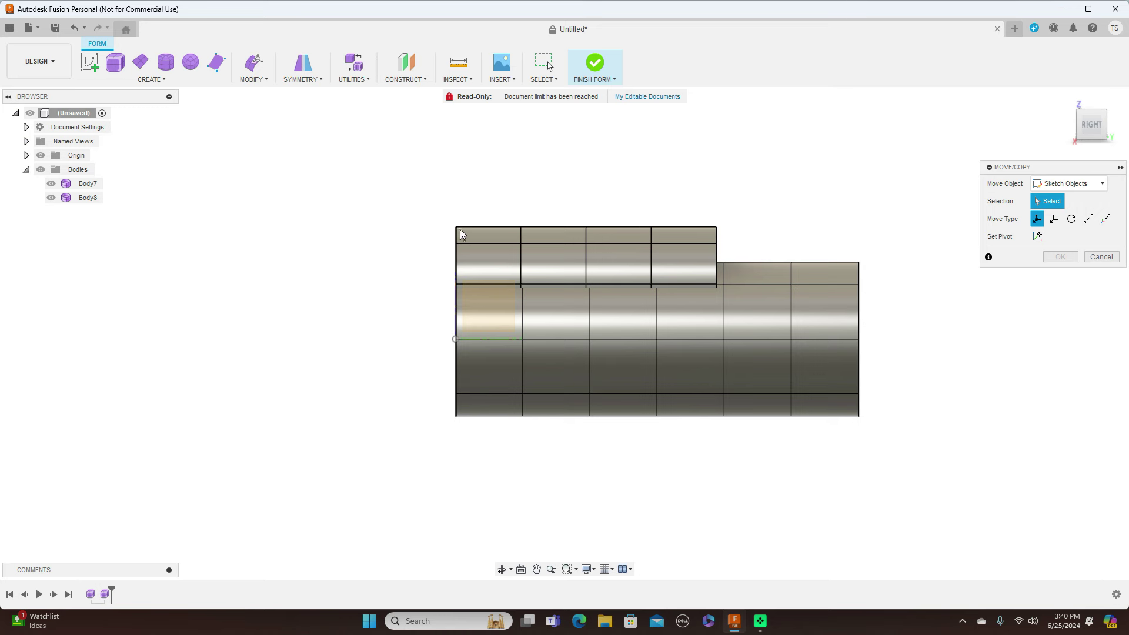
- Move Body8 about 25 mm along the main body toward its middle
click(1091, 185)
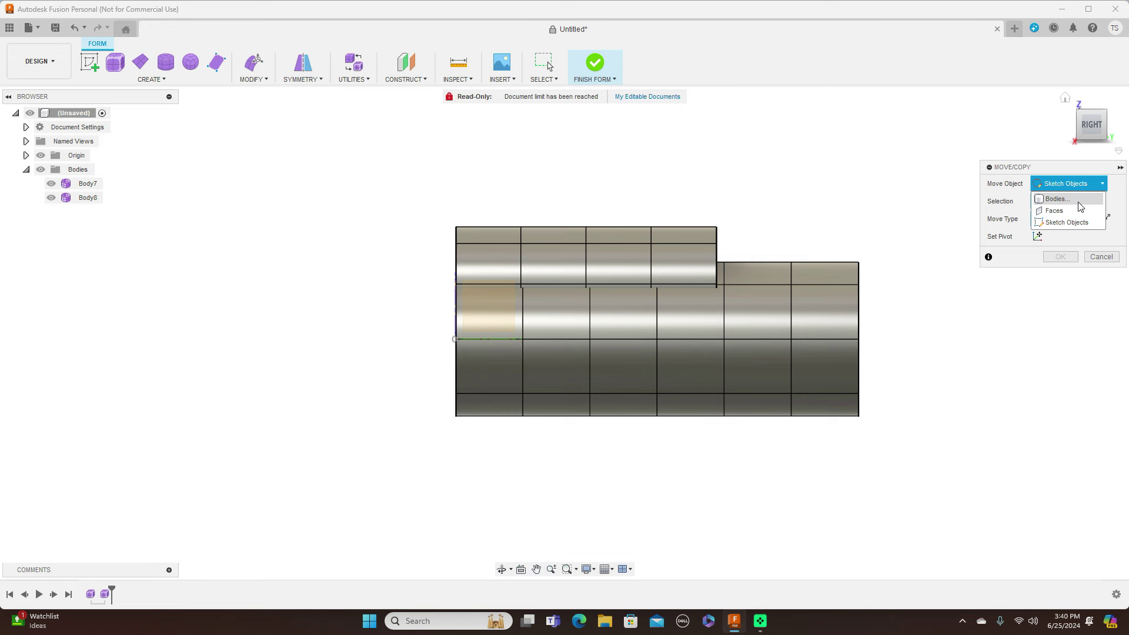
click(1080, 201)
drag(456, 199, 793, 295)
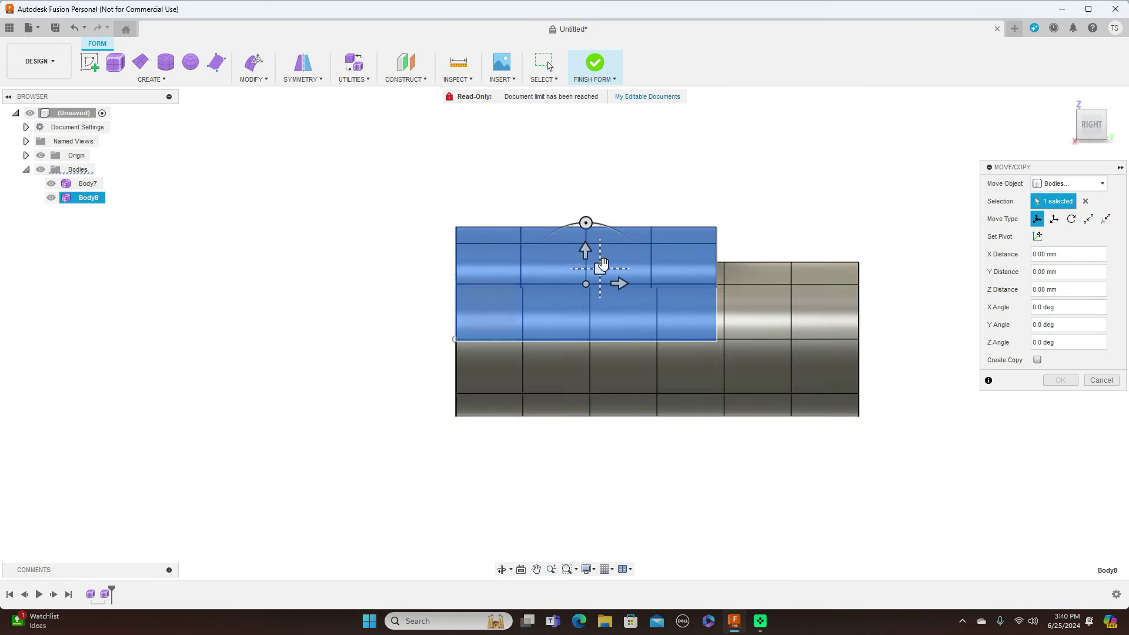
drag(600, 268, 663, 259)
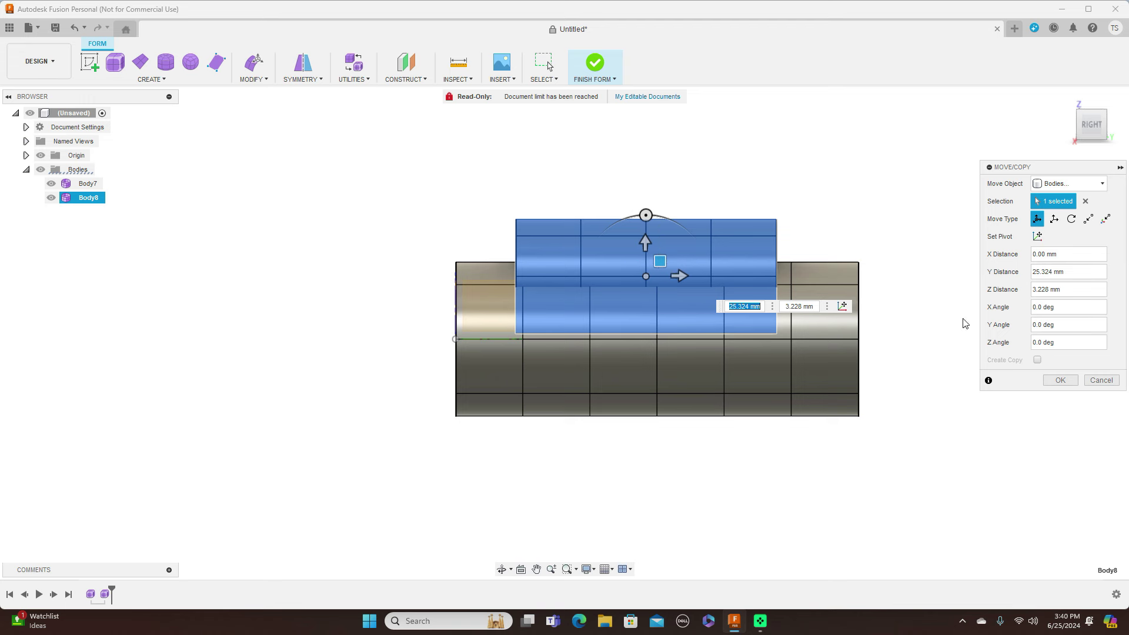
click(1061, 380)
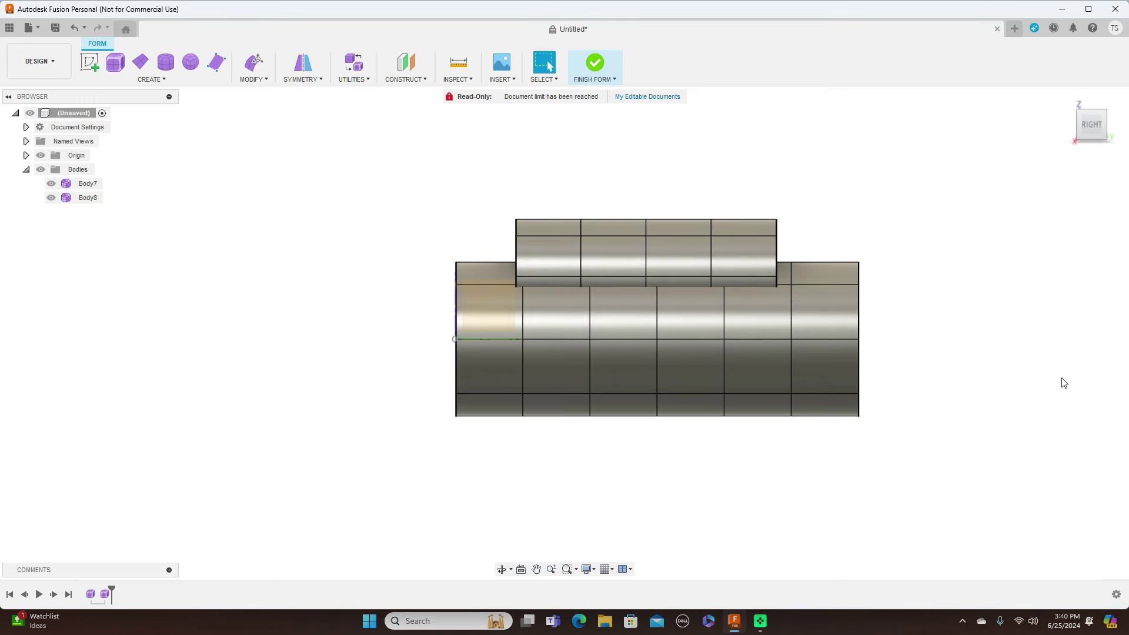
click(1081, 130)
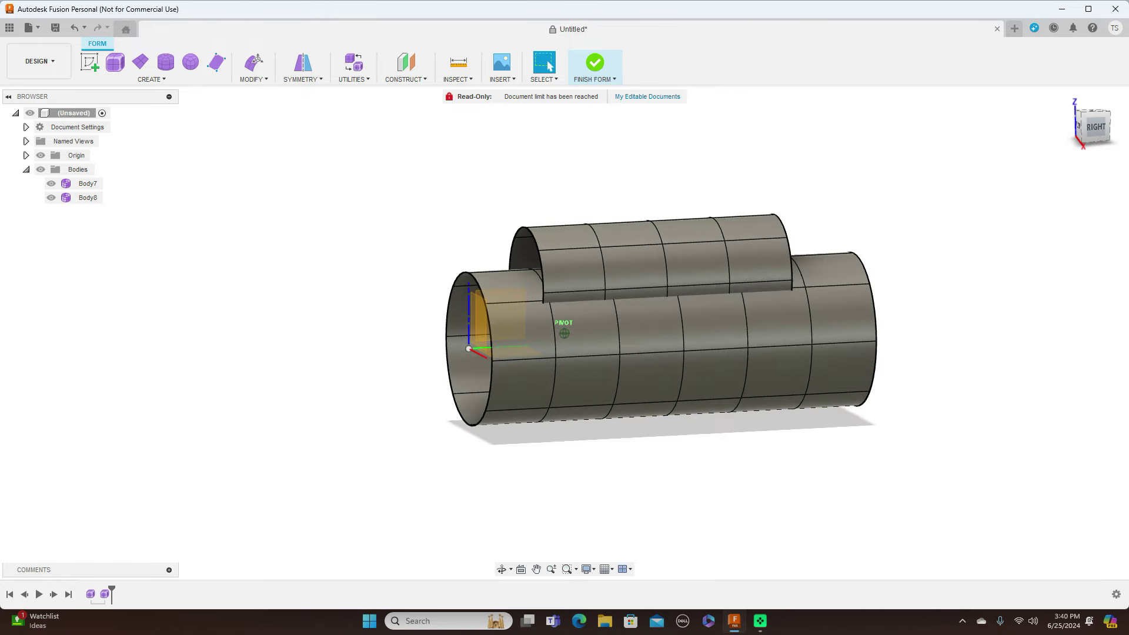
- Scale down the upper cylinder's front edge loop and lower it onto the main body
double_click(536, 241)
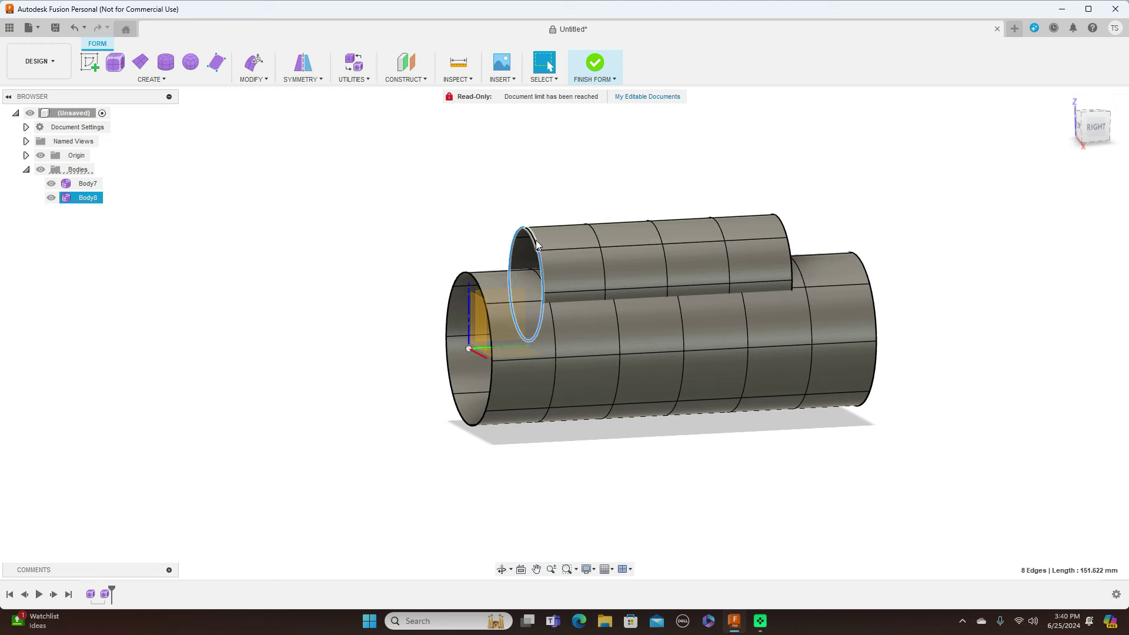
right_click(536, 242)
click(575, 224)
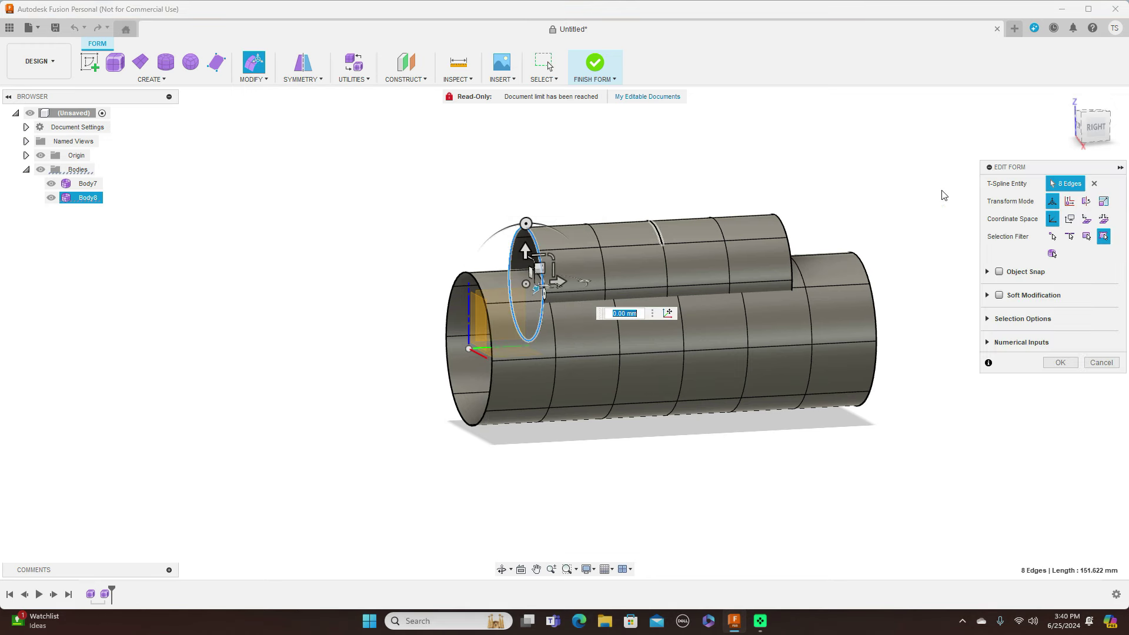
click(1095, 126)
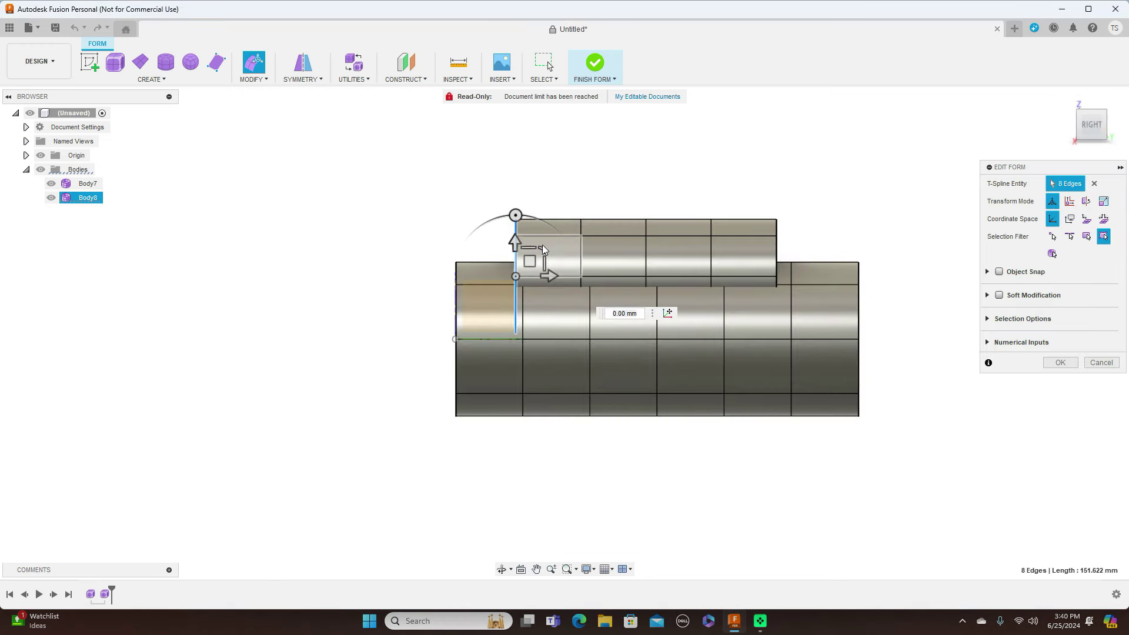
drag(539, 250, 527, 262)
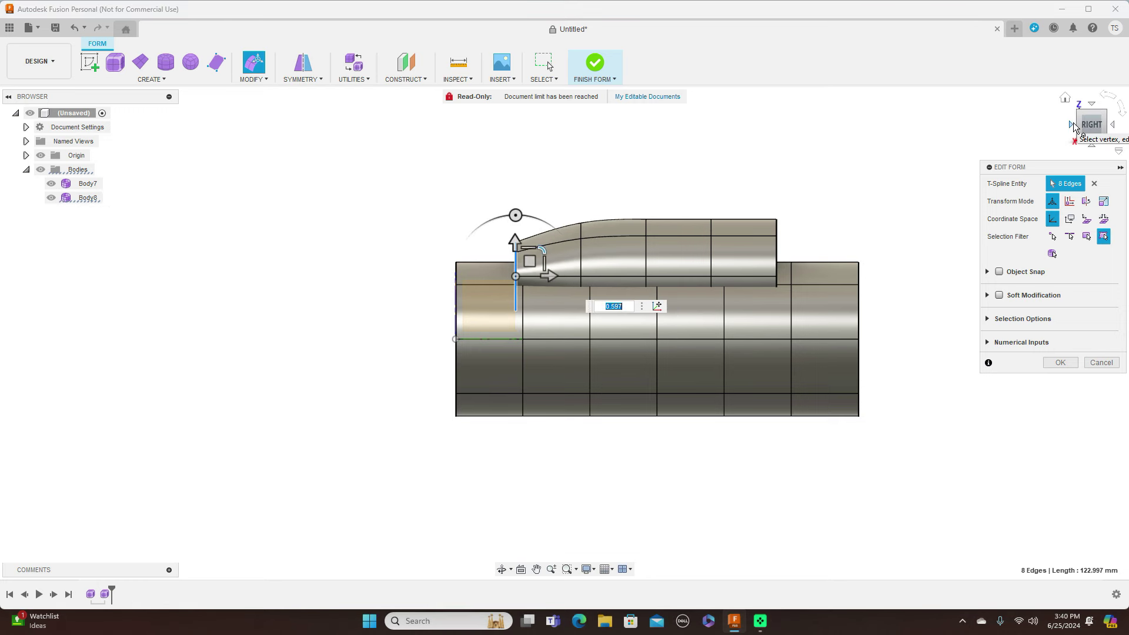
click(1072, 124)
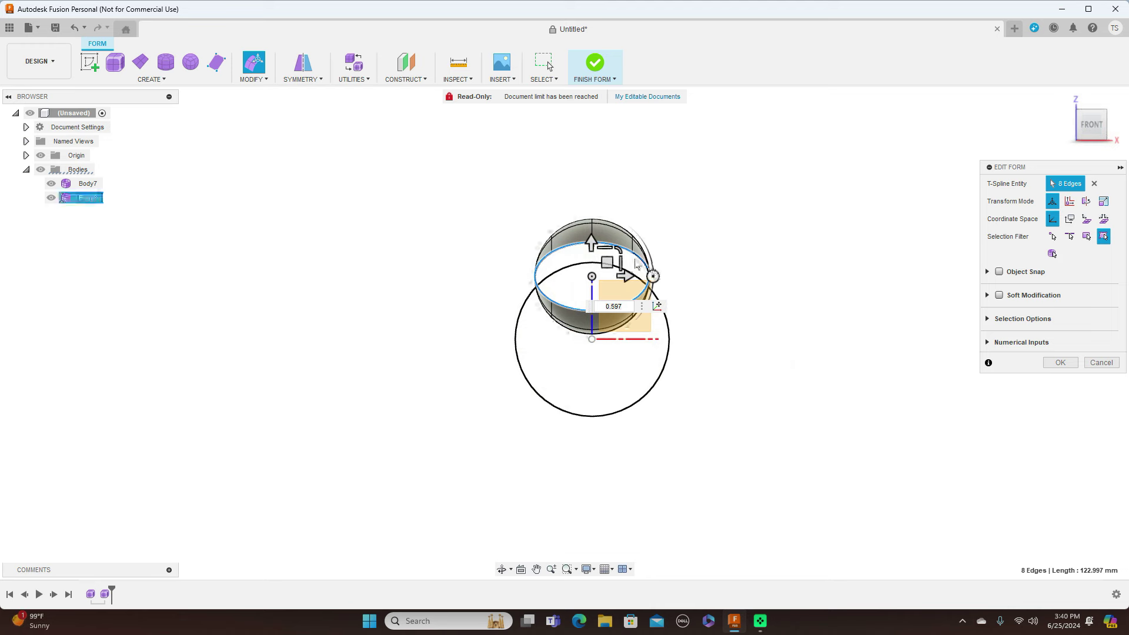
drag(607, 262, 589, 248)
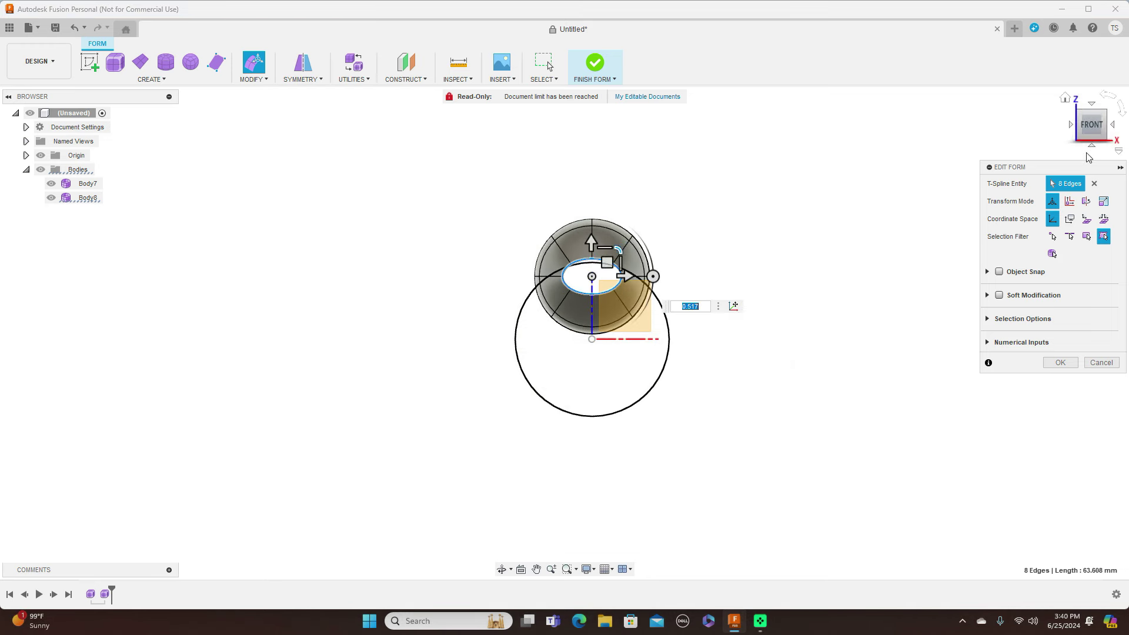
click(1115, 125)
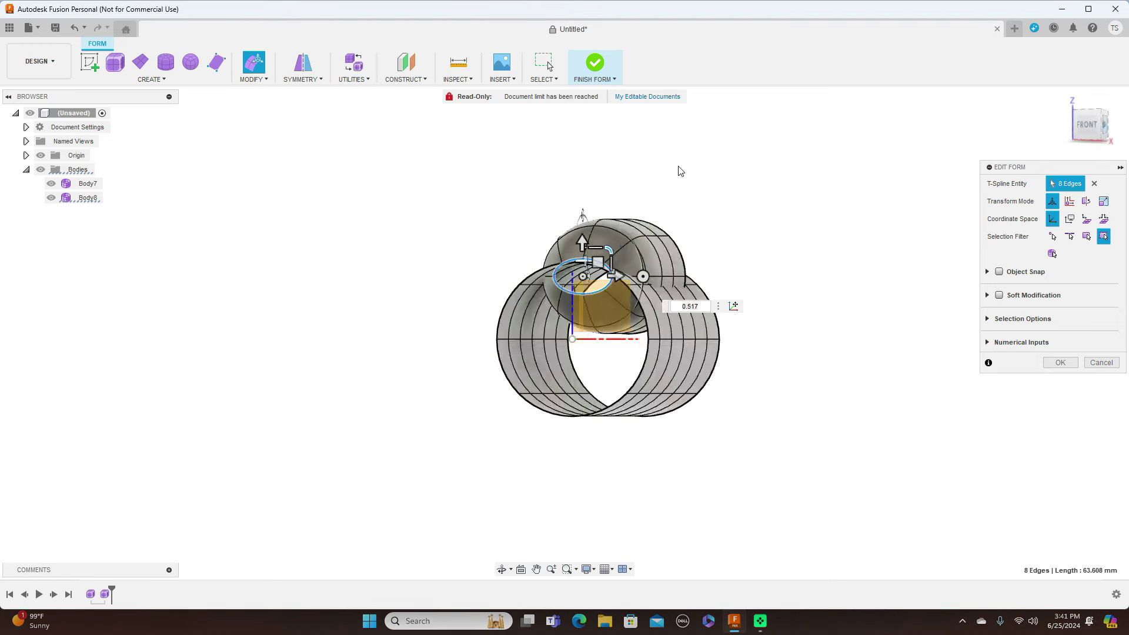
drag(523, 260, 561, 266)
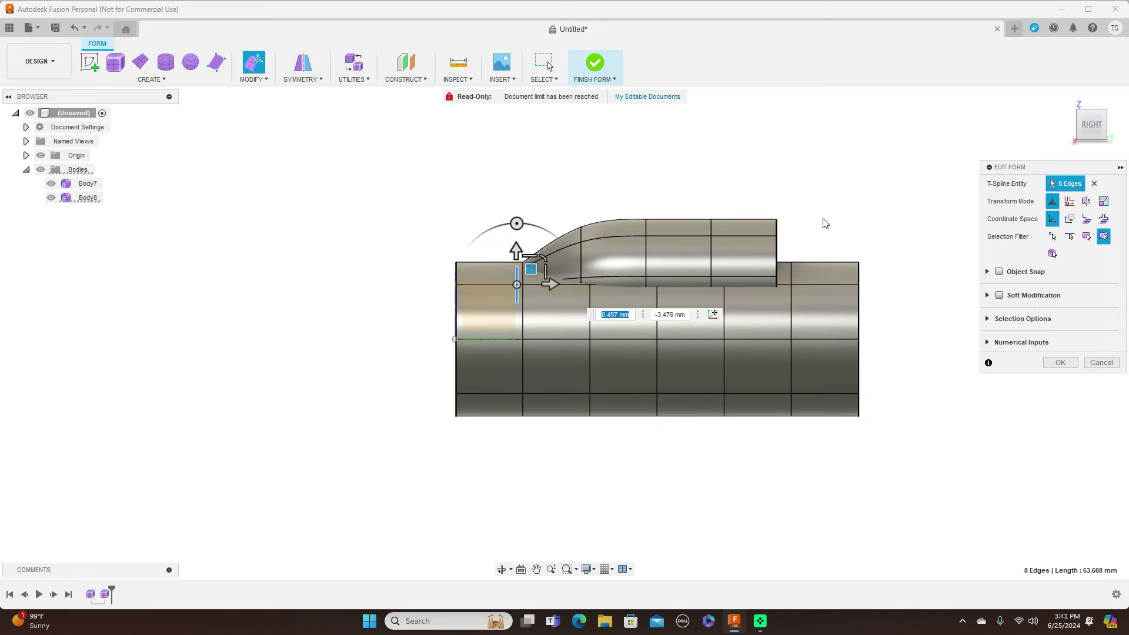
- Pull the hump's rear edge loop down to slope it onto the main body
double_click(777, 242)
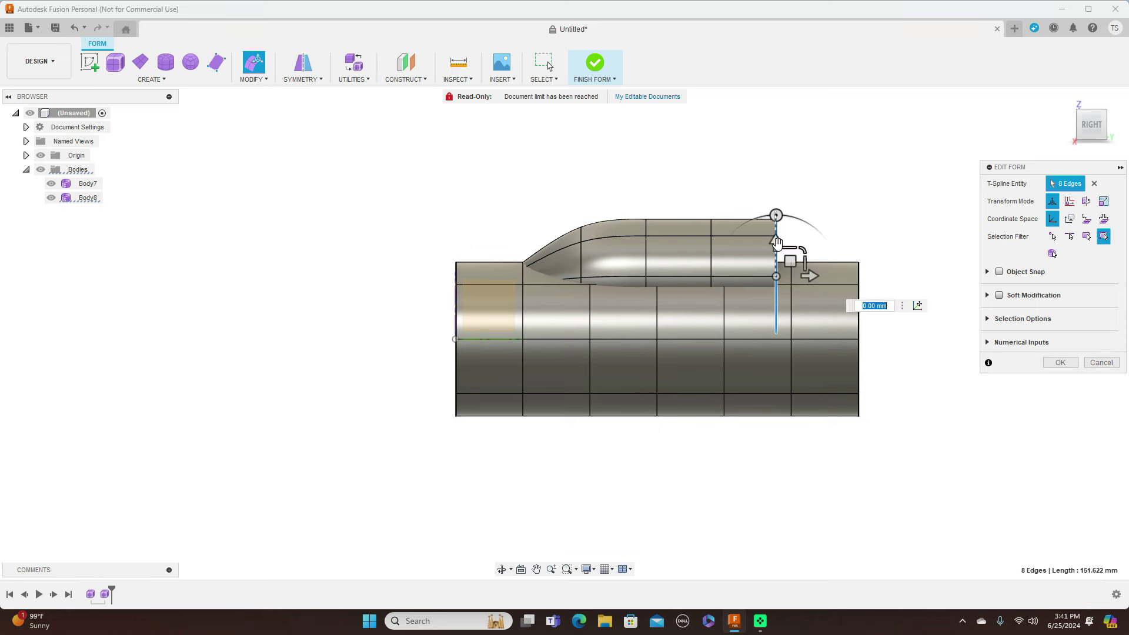
drag(790, 256, 835, 302)
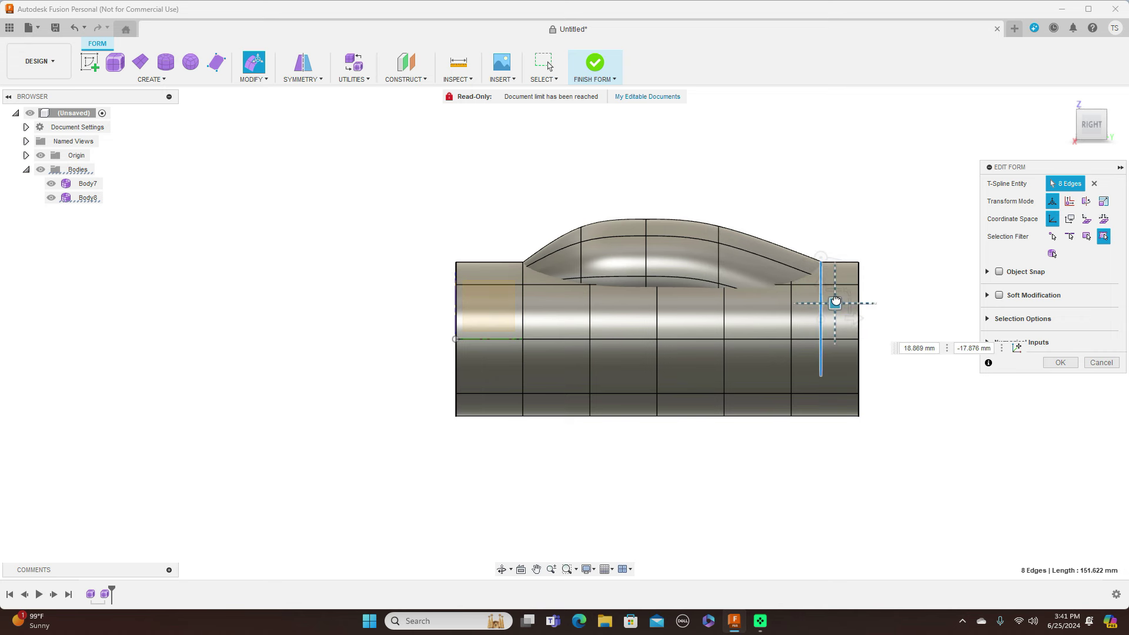
click(633, 286)
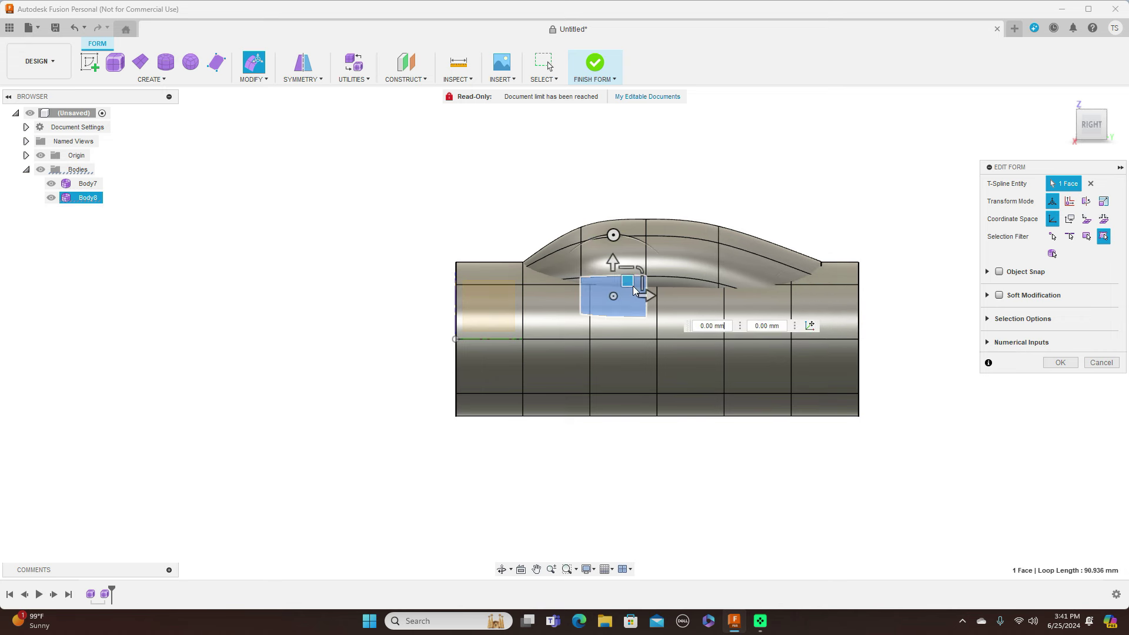
- Lower two pairs of side faces beneath the canopy, about 3 mm
shift+click(669, 288)
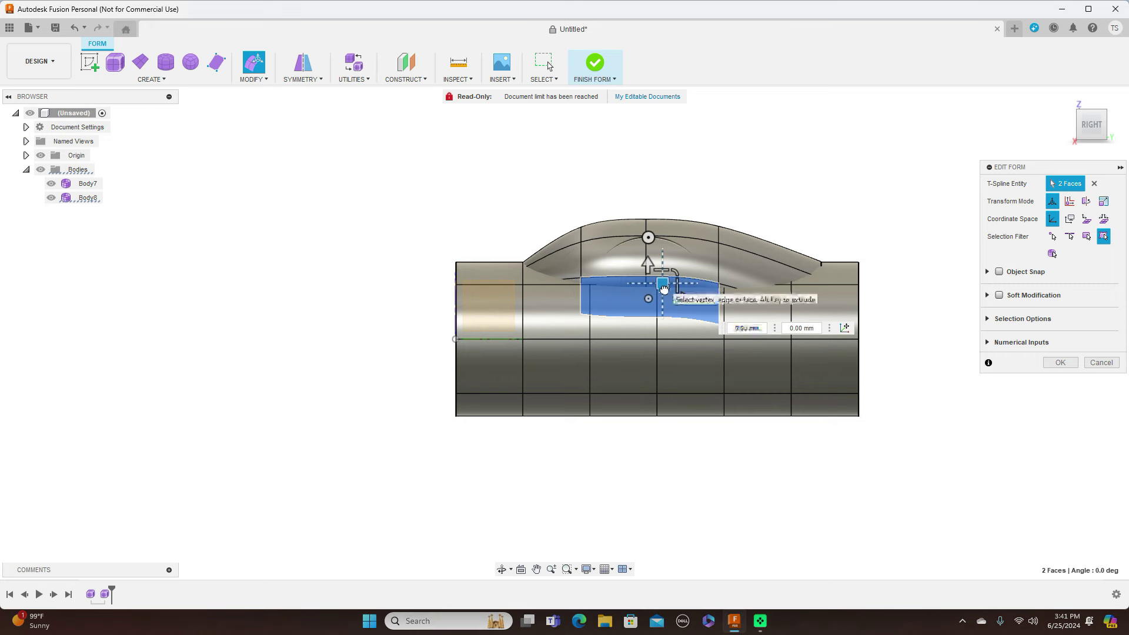
drag(663, 290, 664, 295)
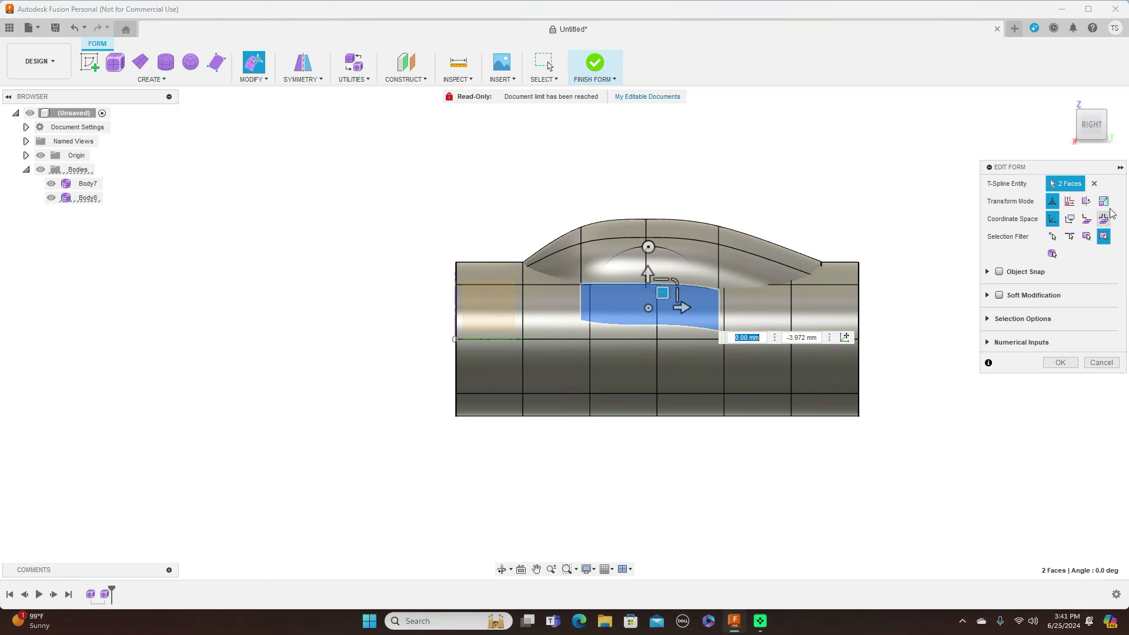
click(1074, 126)
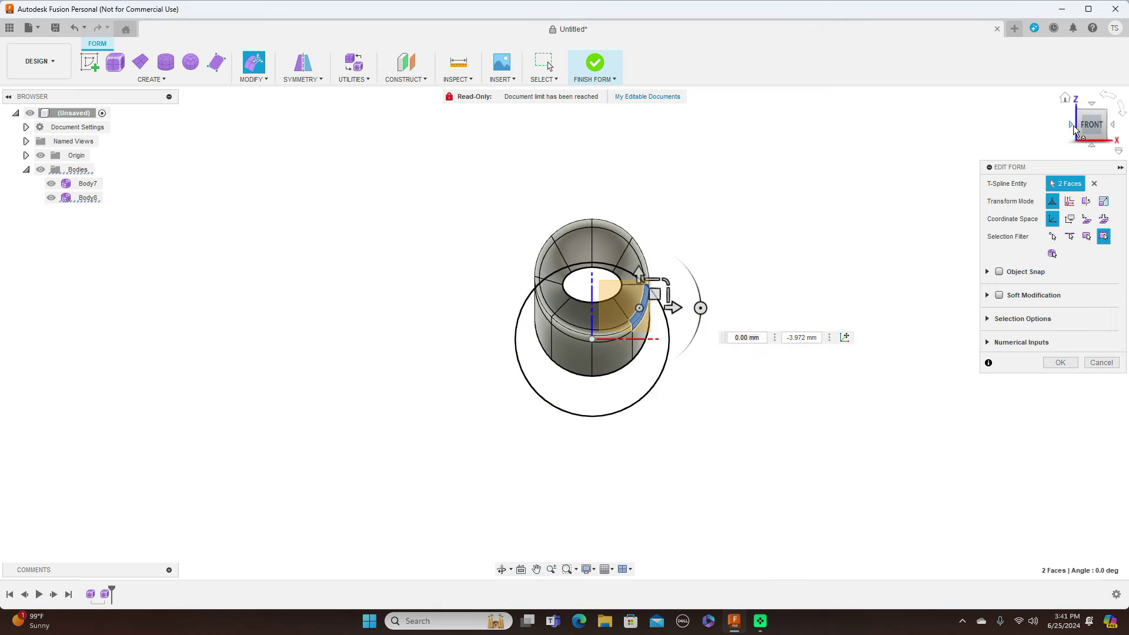
click(1074, 125)
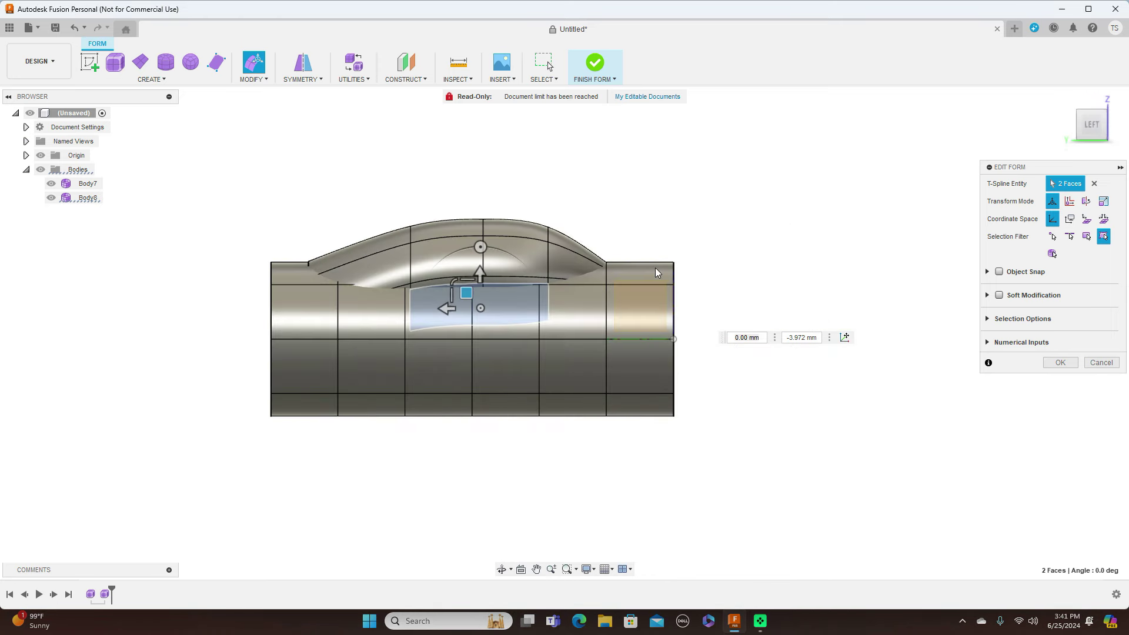
click(446, 281)
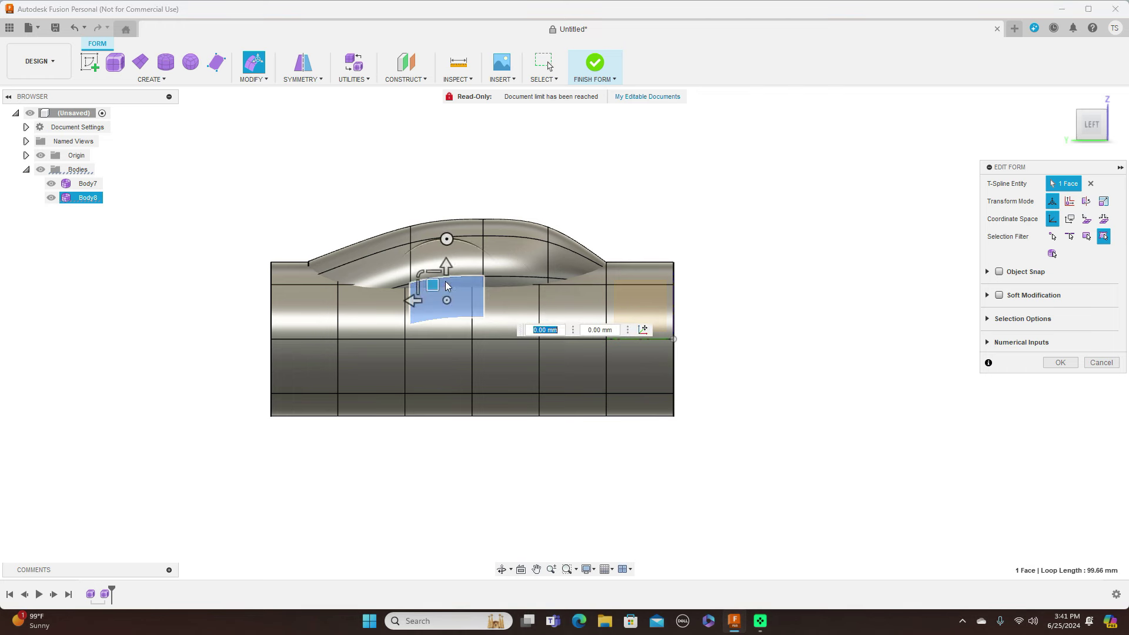
shift+click(500, 289)
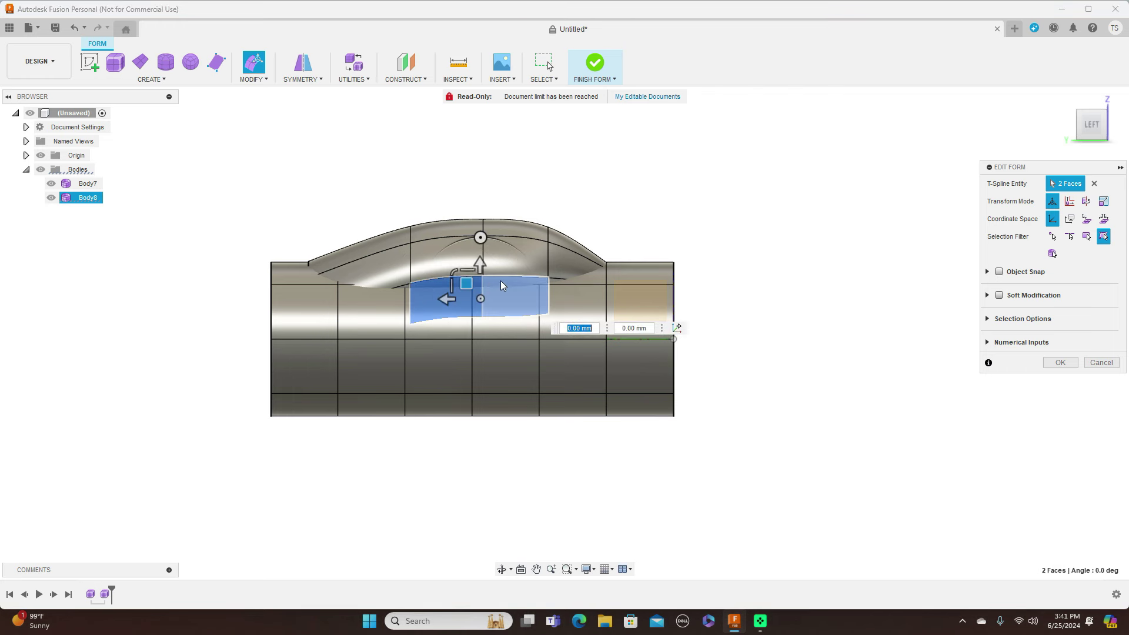
drag(470, 282, 471, 308)
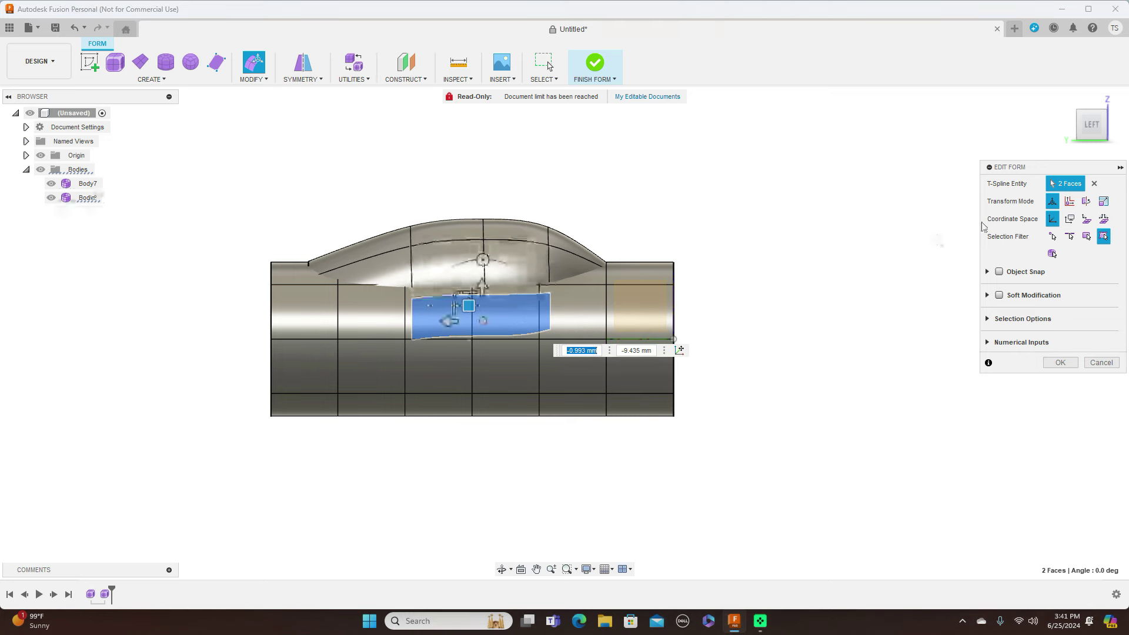
- Nudge the edge loop at the canopy's rear corner slightly and finish the edit
click(1115, 126)
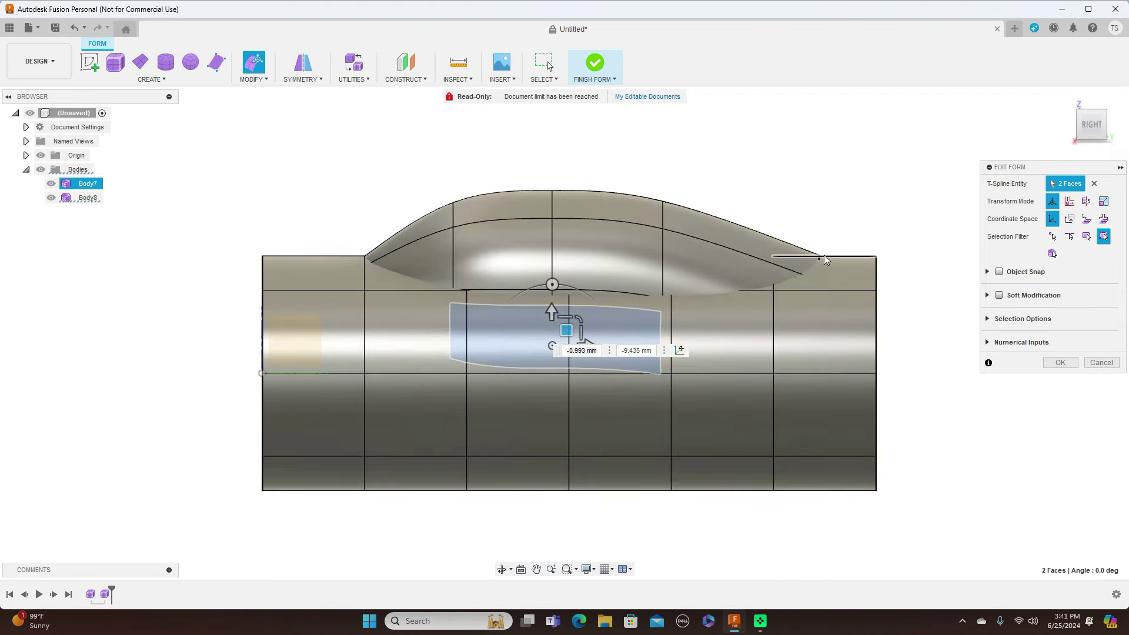
scroll(824, 255, up, 3)
scroll(819, 260, up, 2)
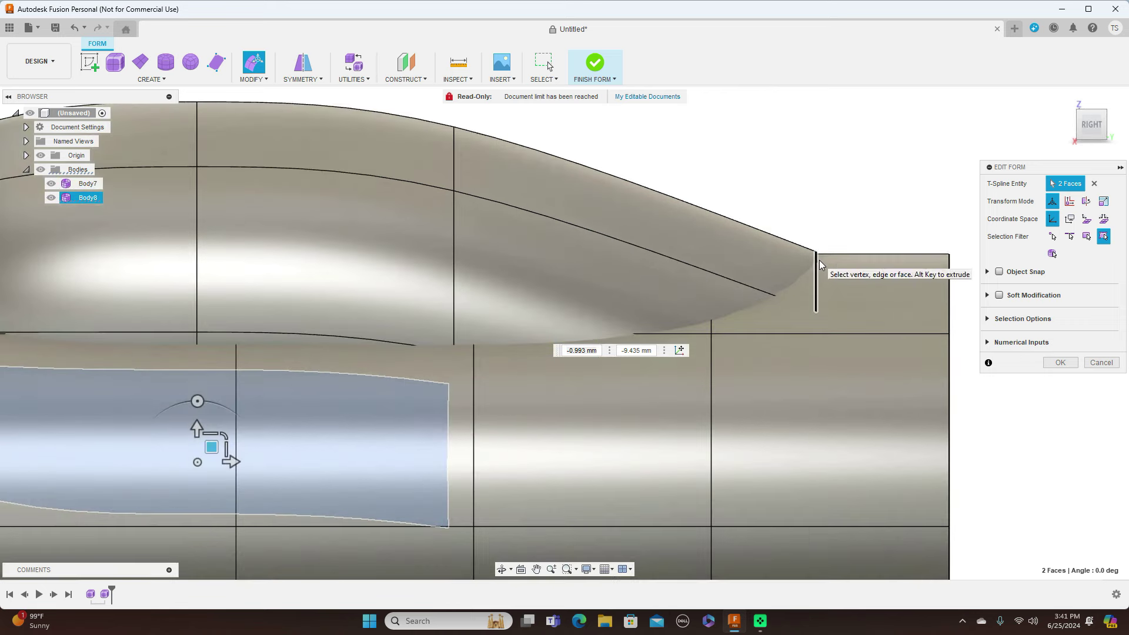
double_click(818, 260)
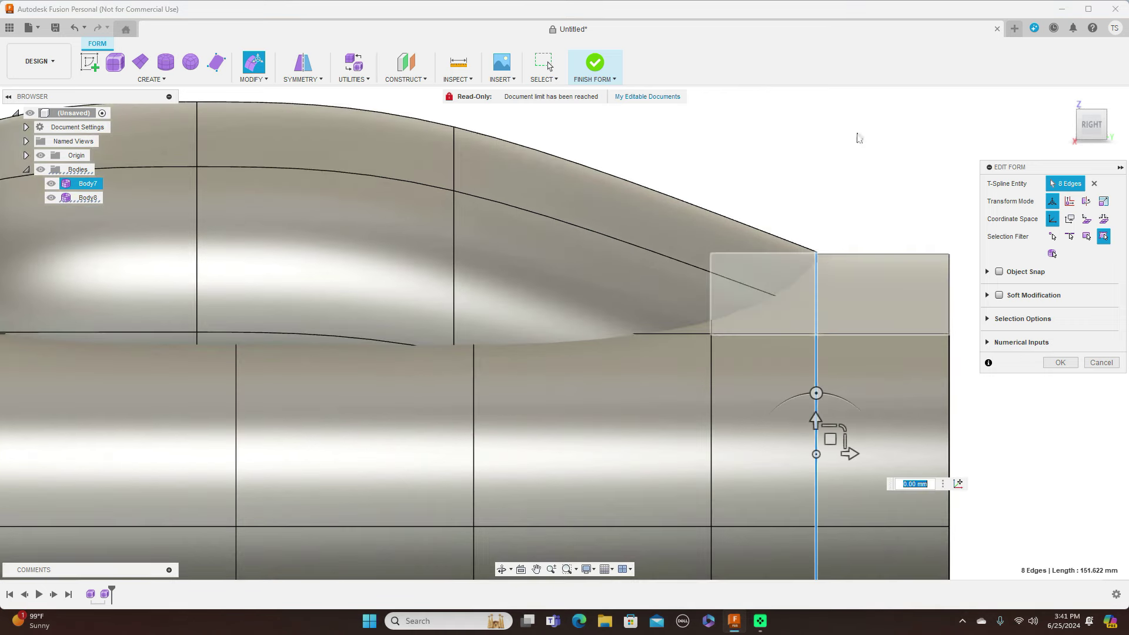
scroll(856, 133, down, 2)
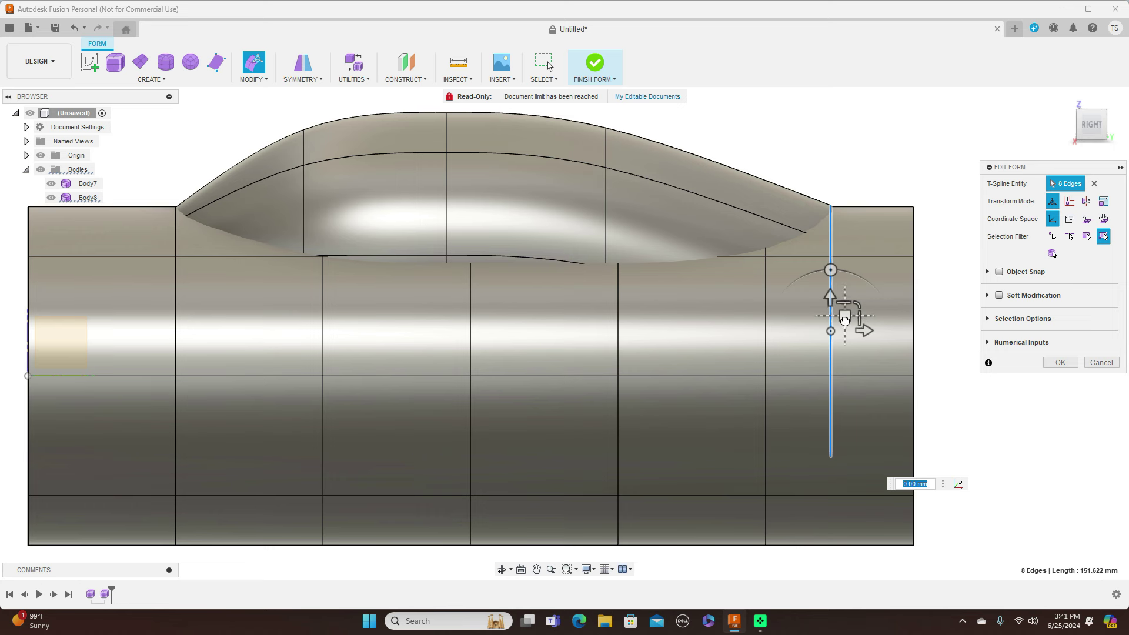
drag(848, 319, 845, 327)
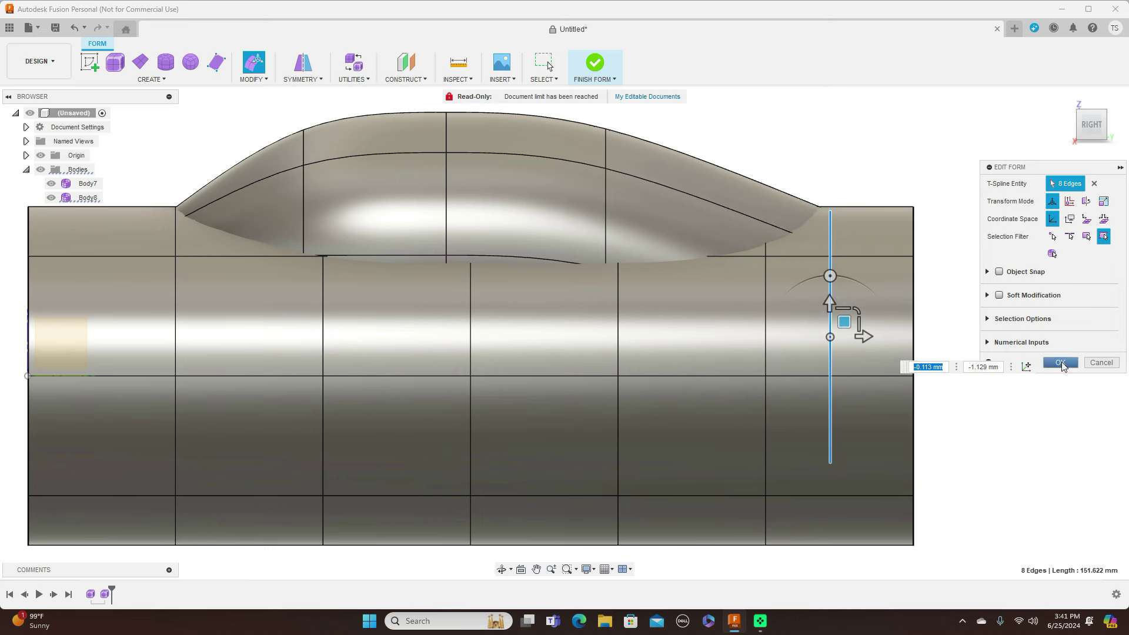
click(1062, 363)
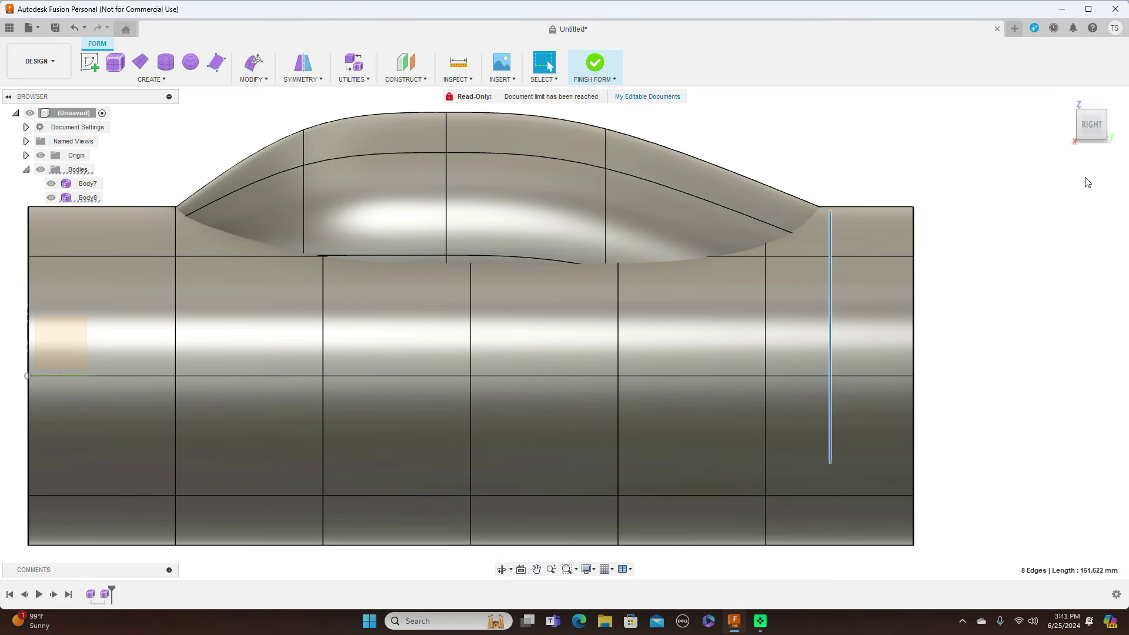
- Pull the body's front edge loop forward and scale it down to start the nose
scroll(1035, 180, down, 2)
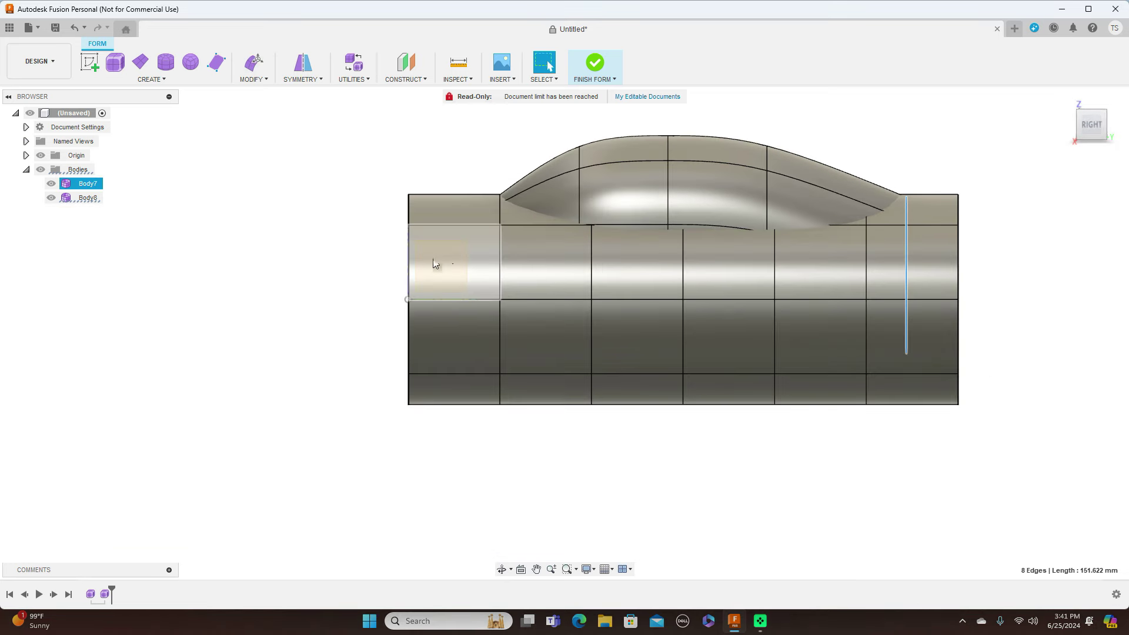
double_click(410, 276)
right_click(410, 277)
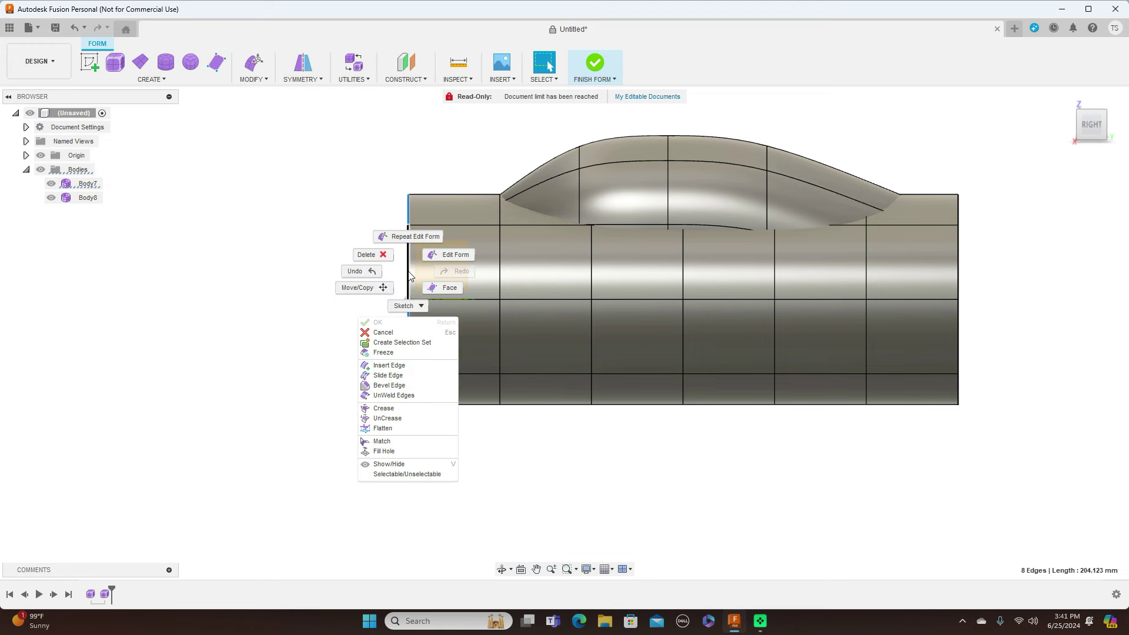
click(439, 254)
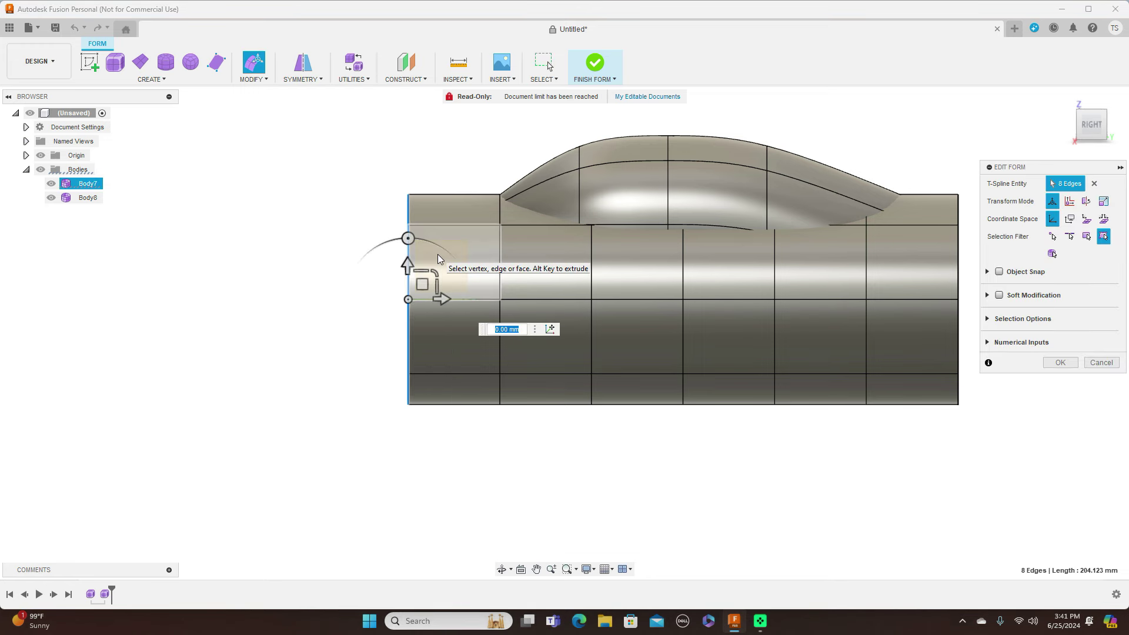
drag(421, 284, 301, 283)
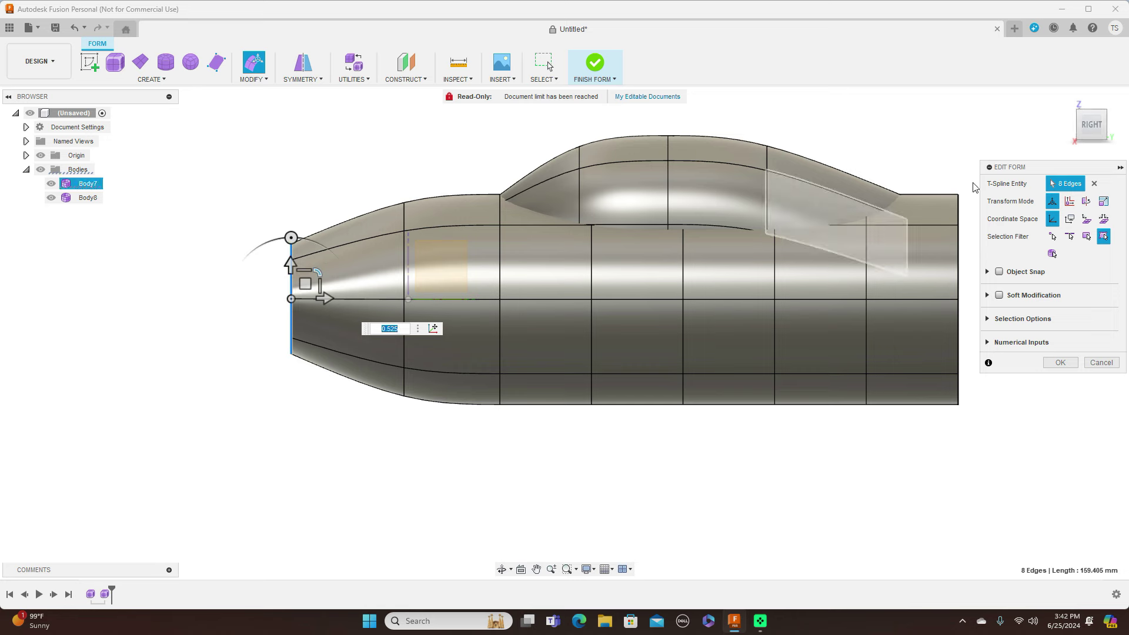
click(1071, 129)
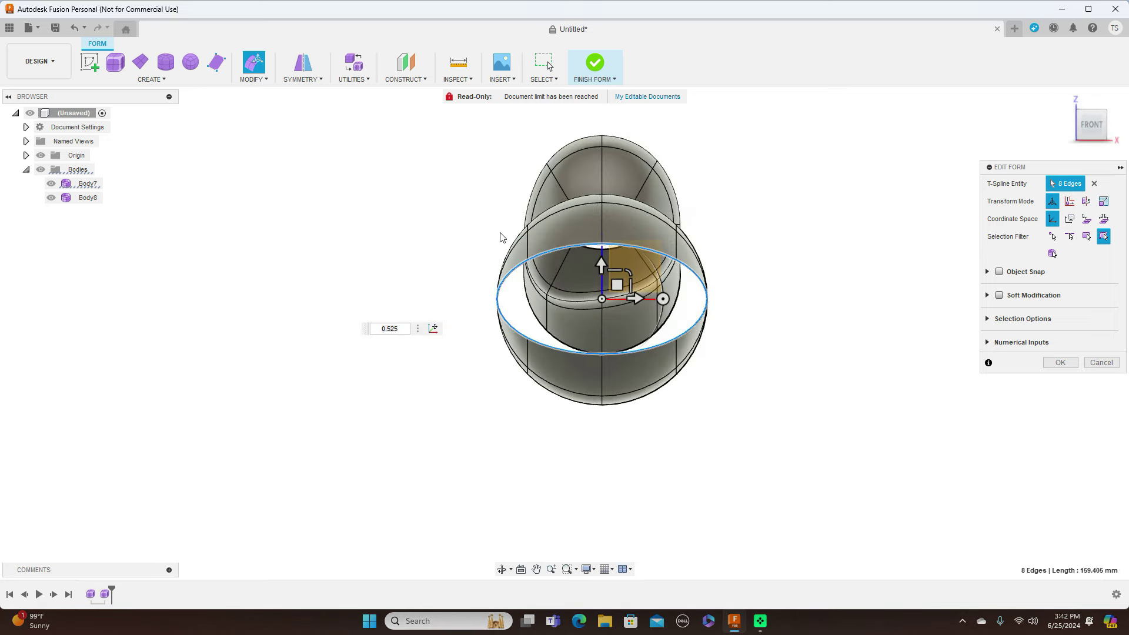
drag(633, 274, 603, 288)
click(1112, 128)
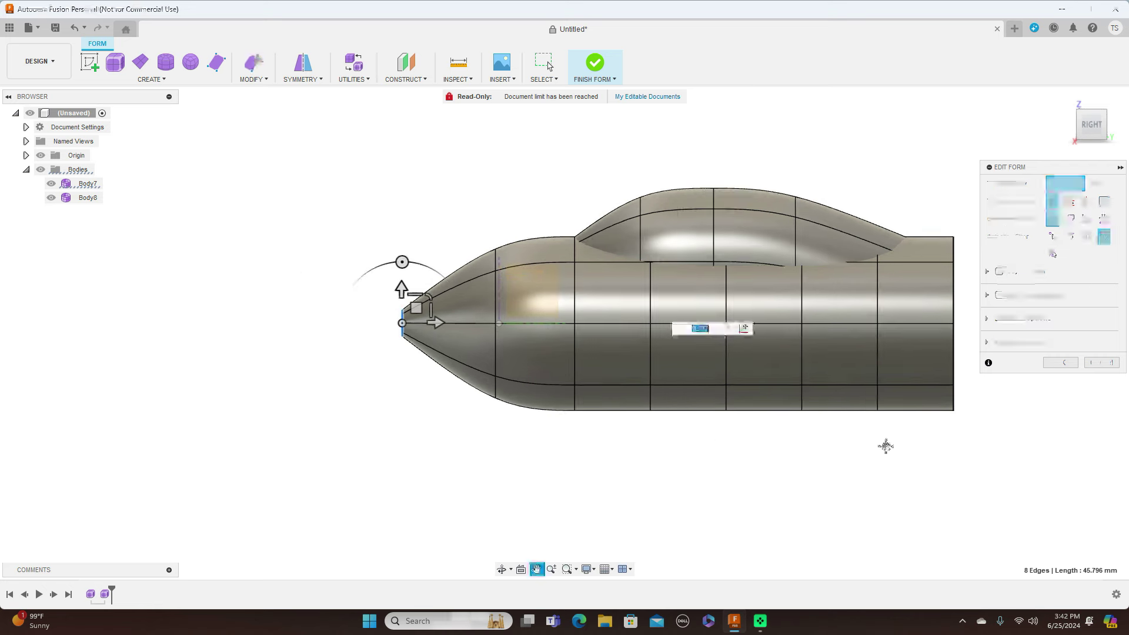
middle_drag(884, 446, 678, 423)
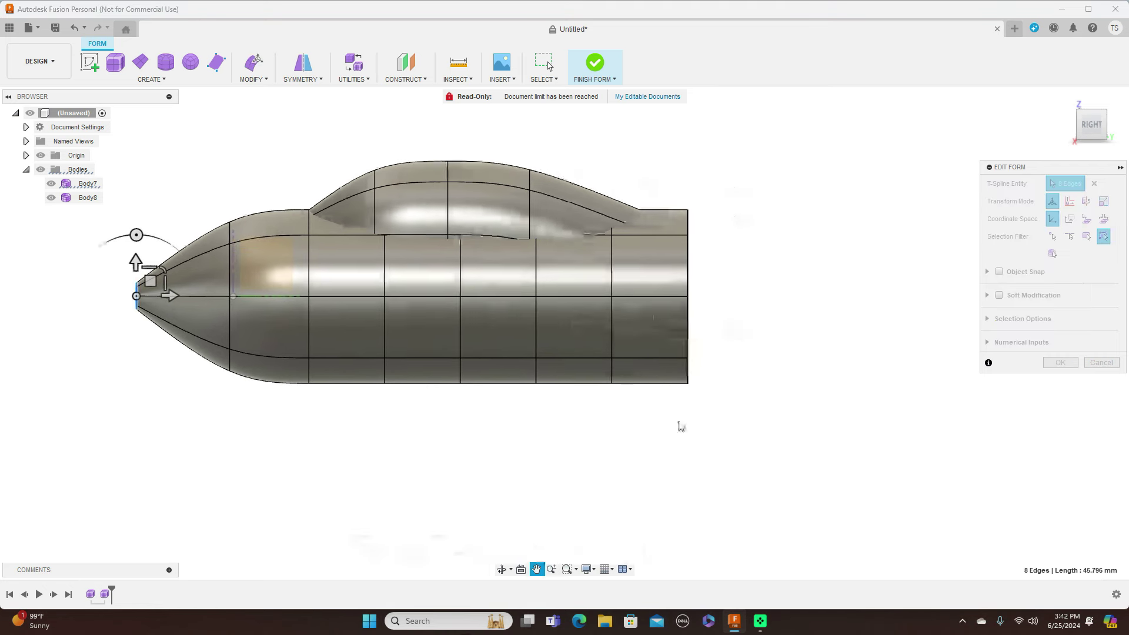
- Scale the edge loop behind the nose to 0.65 for a pointed taper
double_click(230, 263)
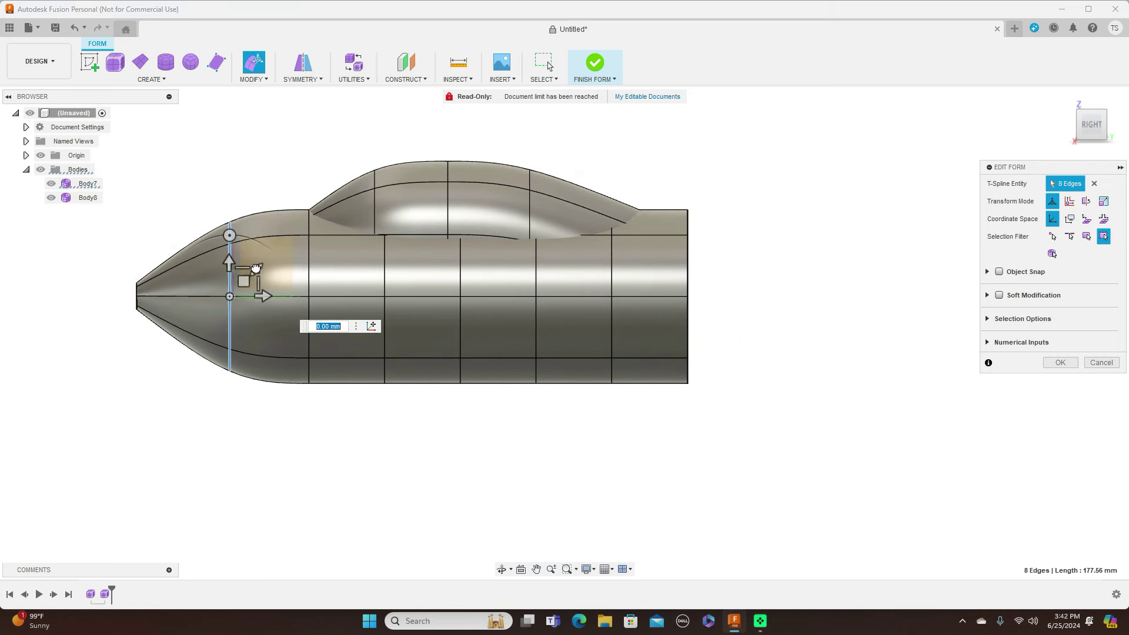
drag(256, 269, 249, 270)
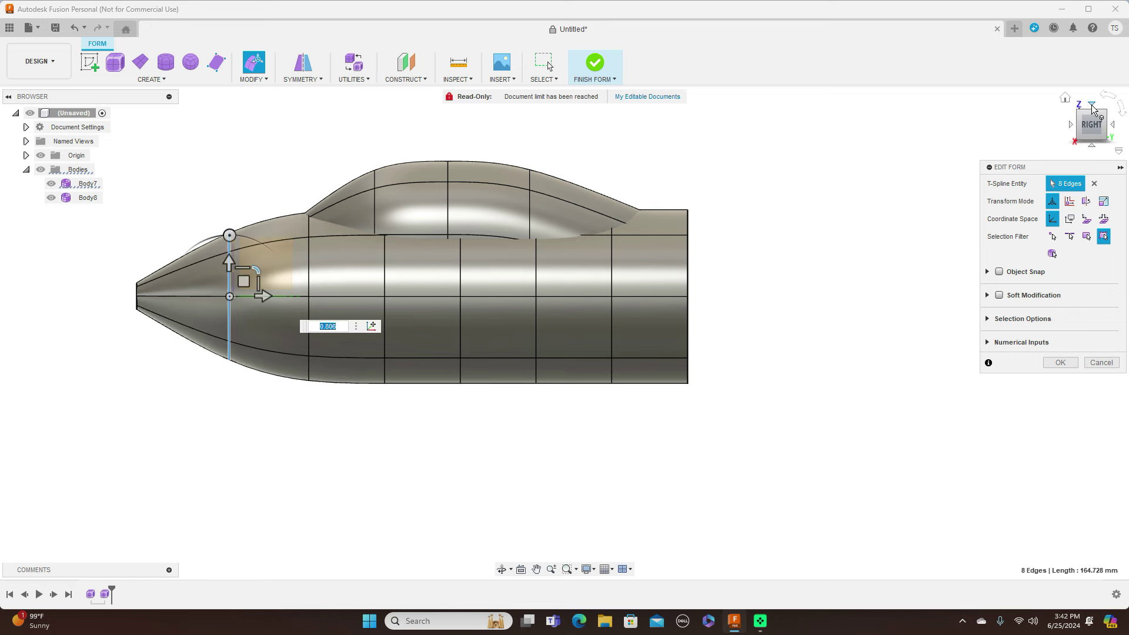
click(1092, 106)
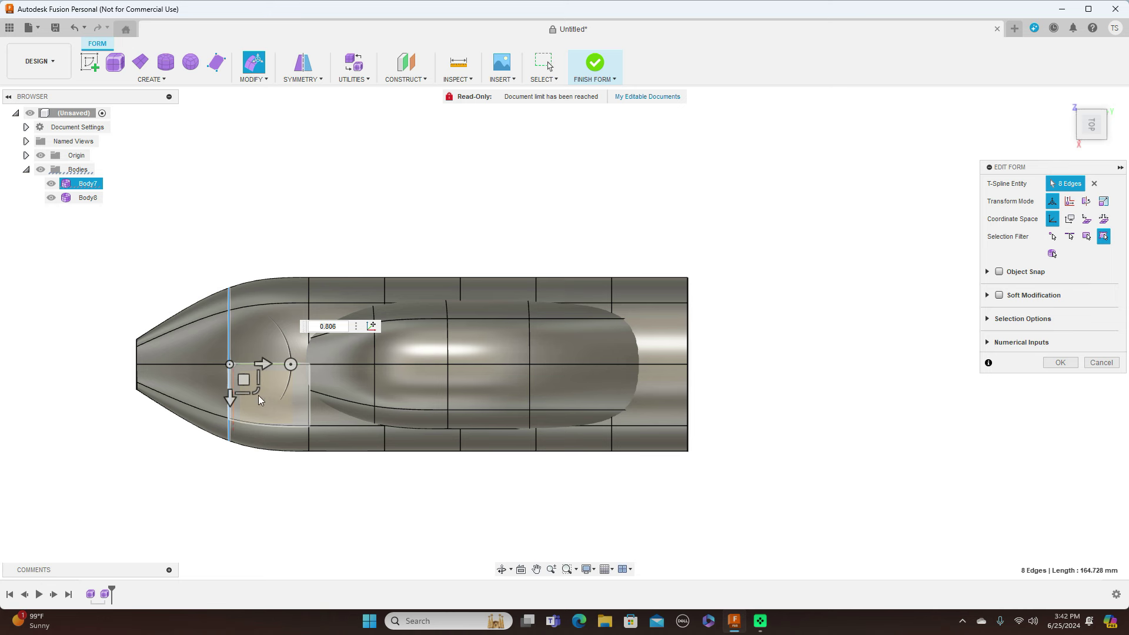
drag(257, 394, 253, 382)
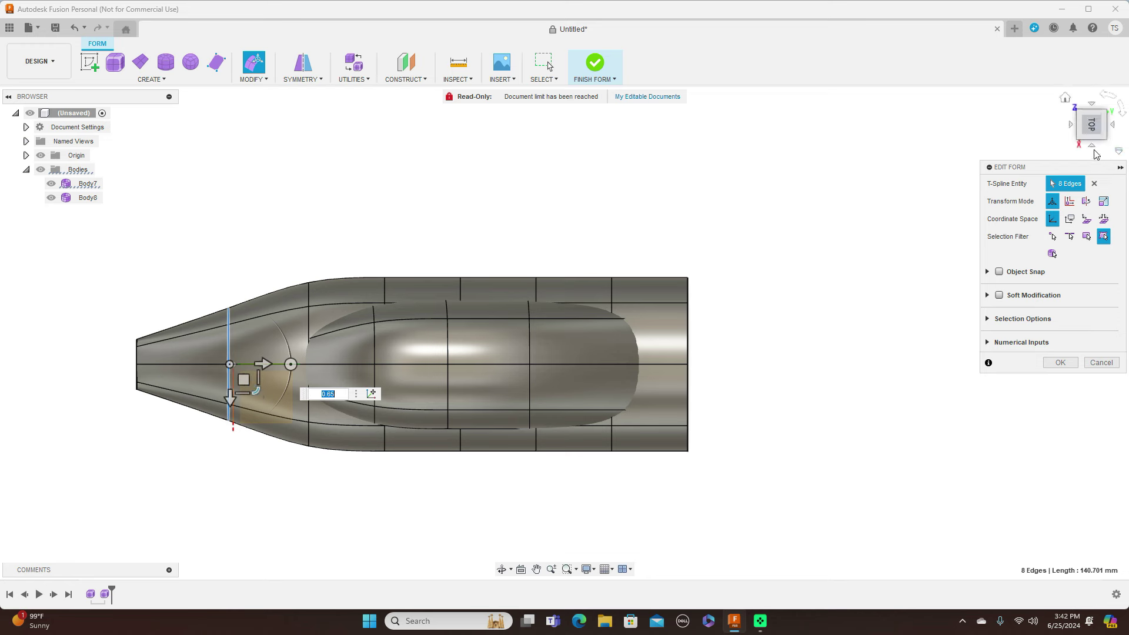
click(1091, 146)
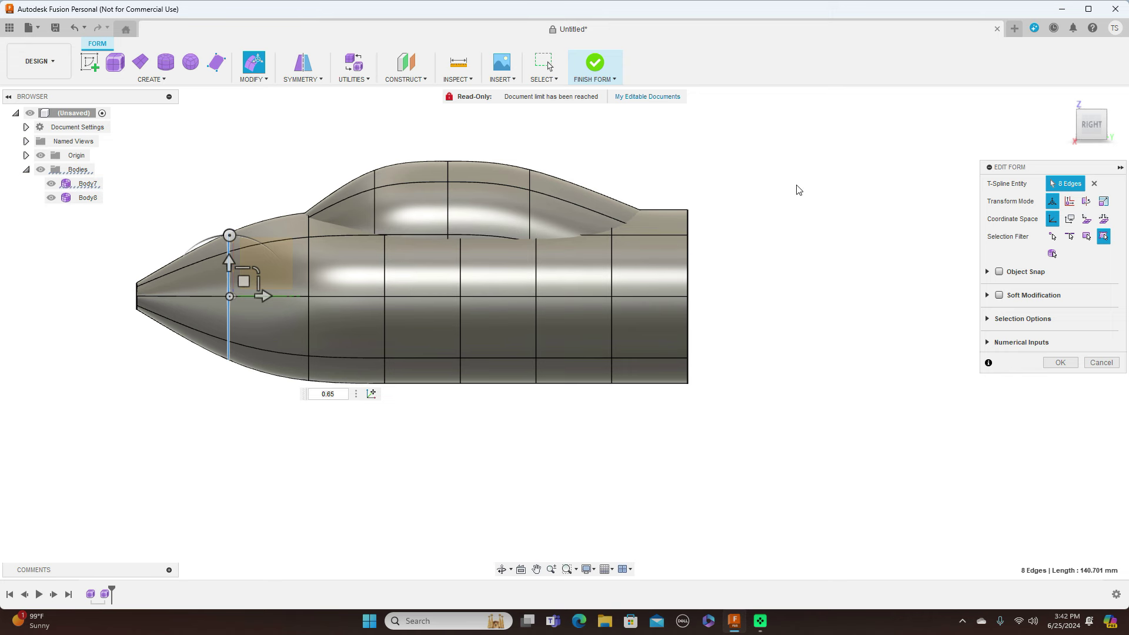
- Drag the rear edge loop back twice to extend the tail well behind the canopy
double_click(688, 281)
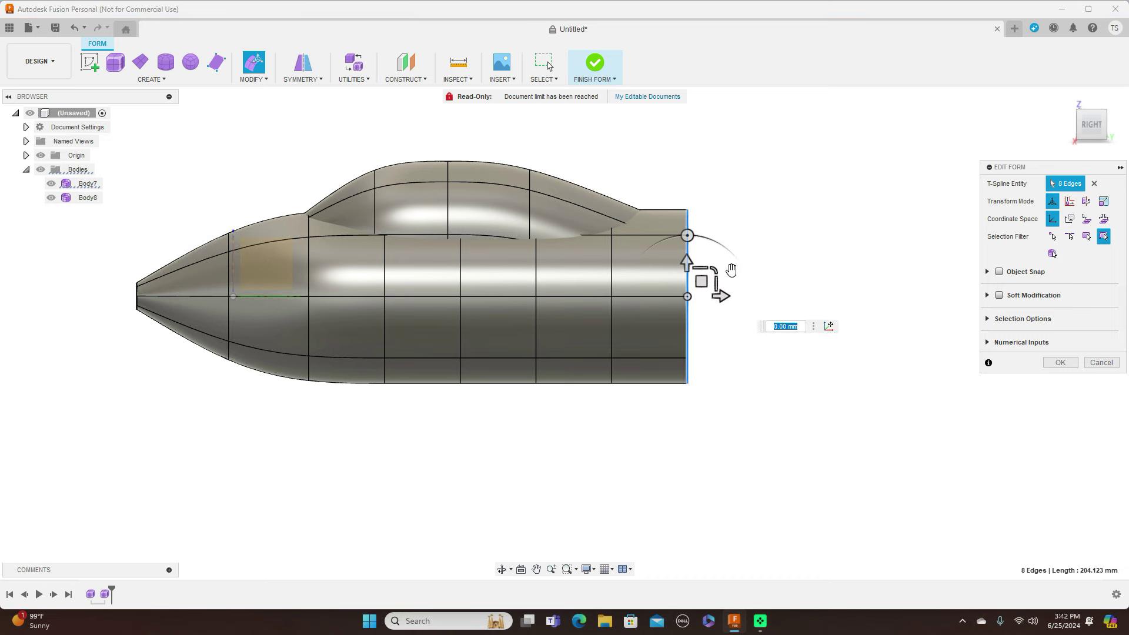
scroll(714, 280, down, 3)
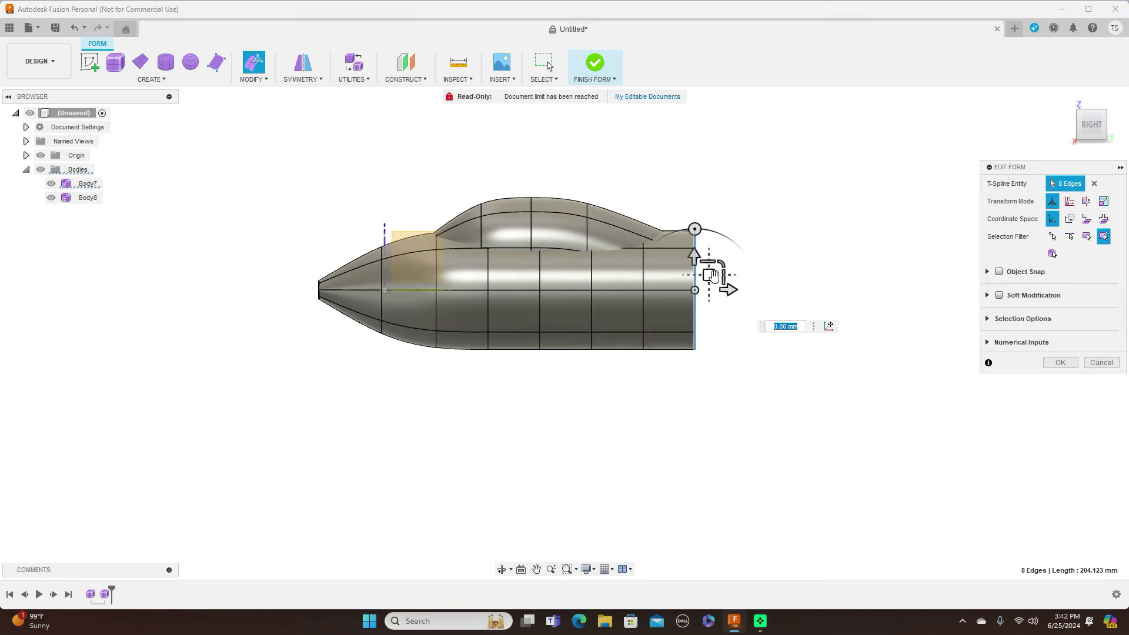
drag(718, 275, 915, 274)
middle_drag(877, 160, 748, 177)
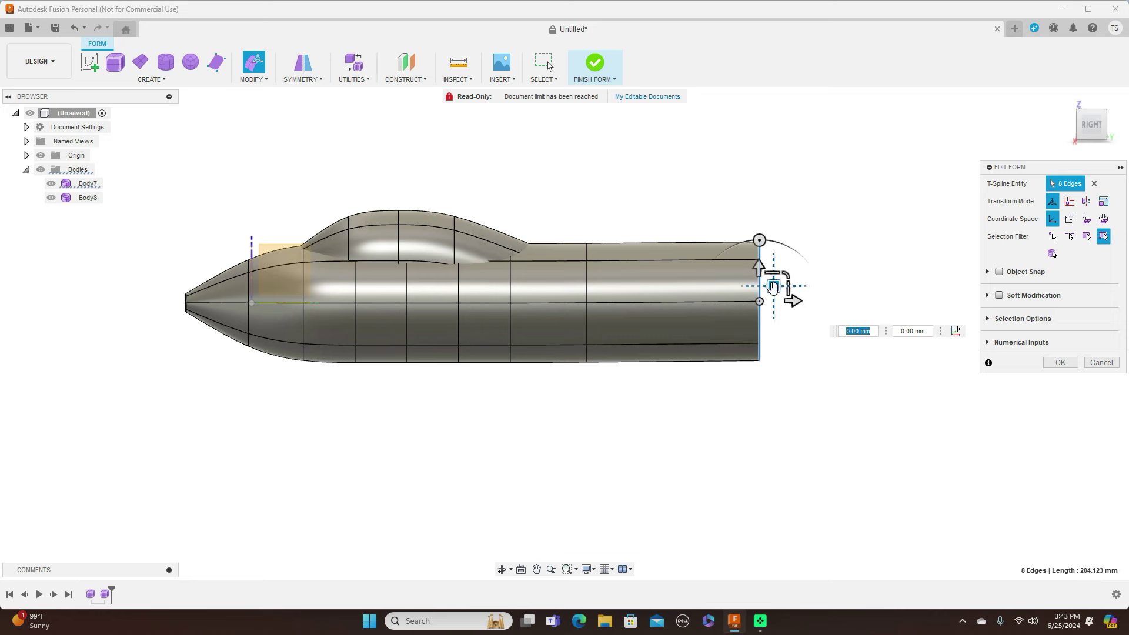
drag(773, 286, 840, 286)
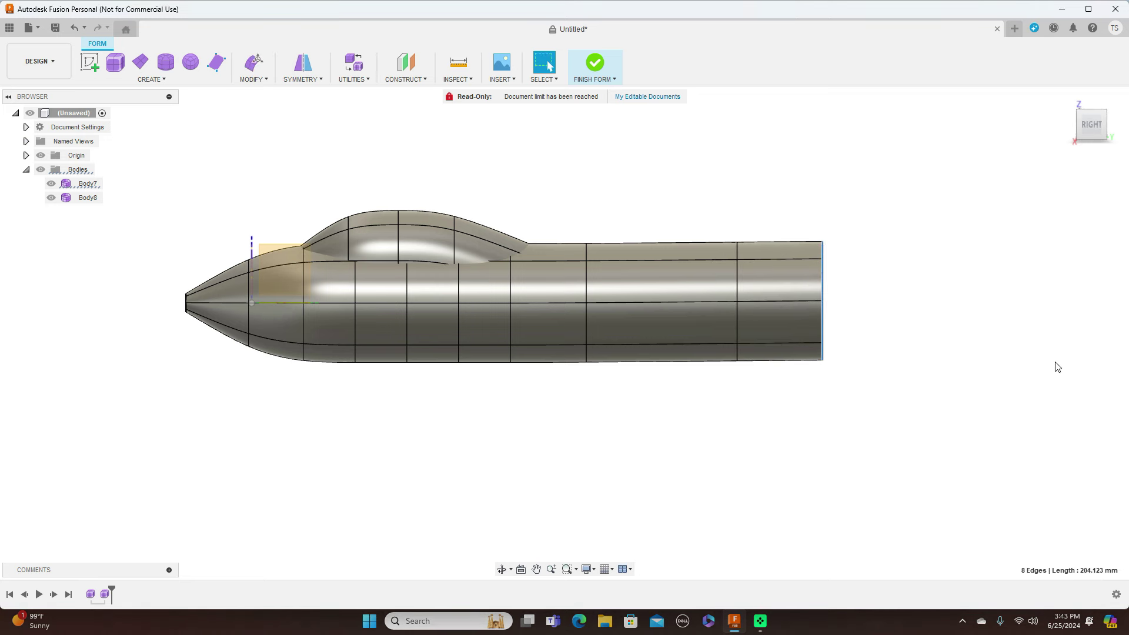
scroll(904, 267, down, 2)
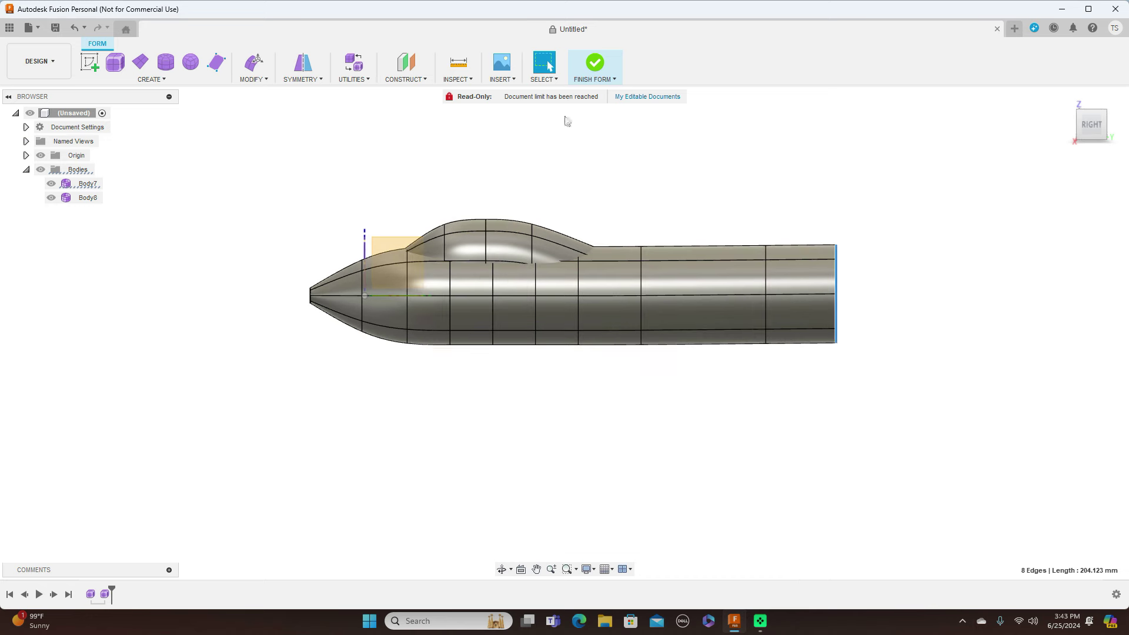
- Add a thin T-spline box through the fuselage, stretched symmetrically to 320 mm as wings
click(116, 63)
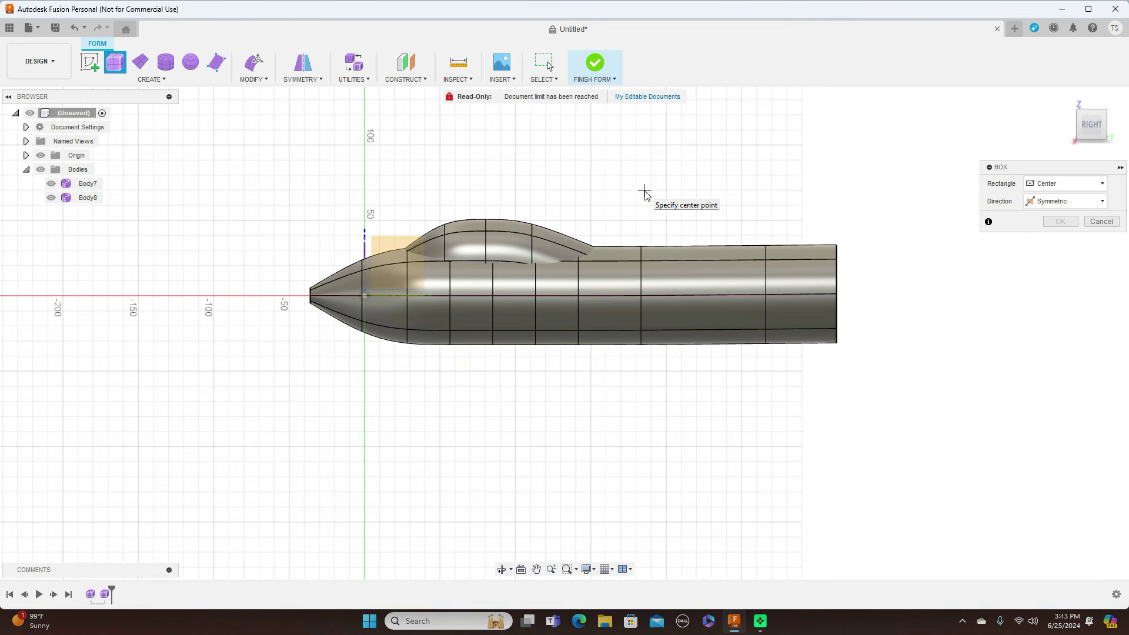
scroll(656, 221, up, 1)
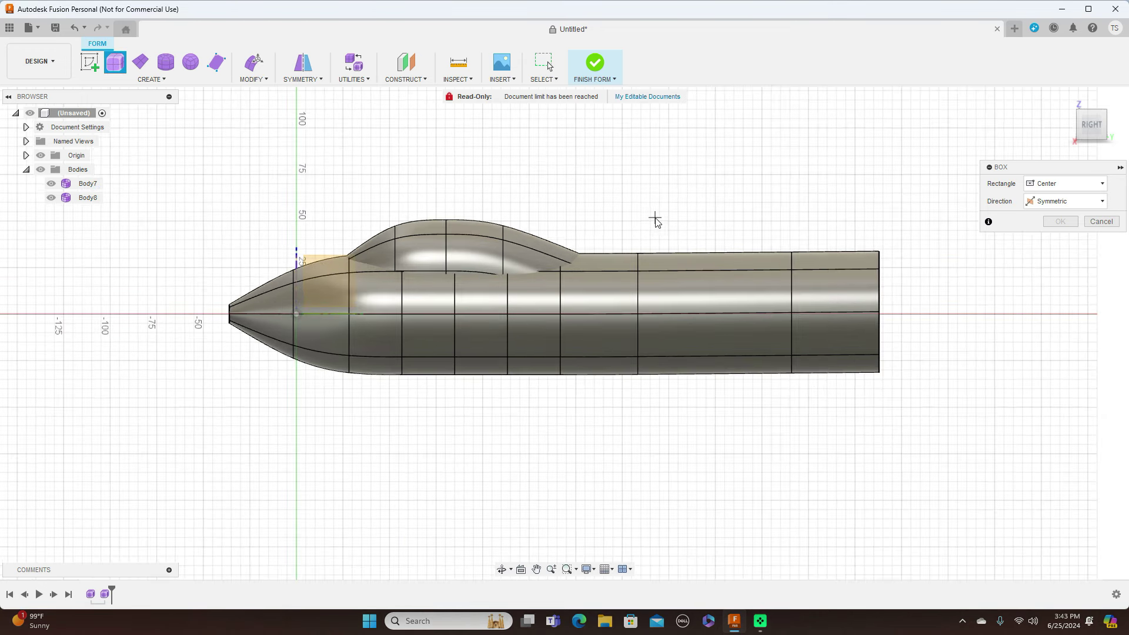
click(493, 311)
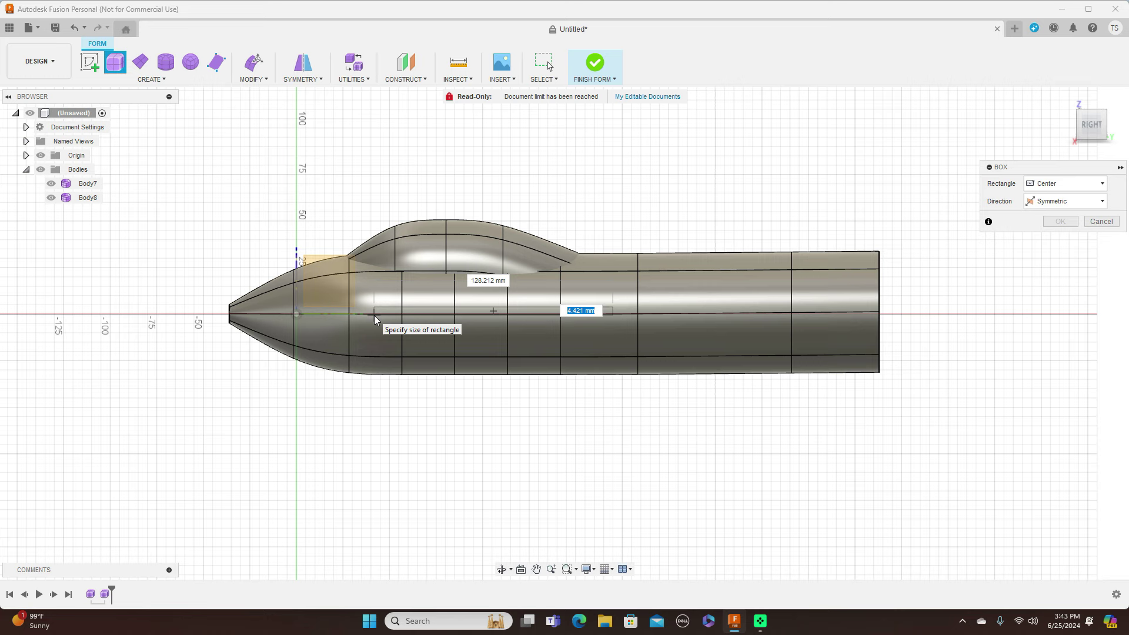
click(376, 319)
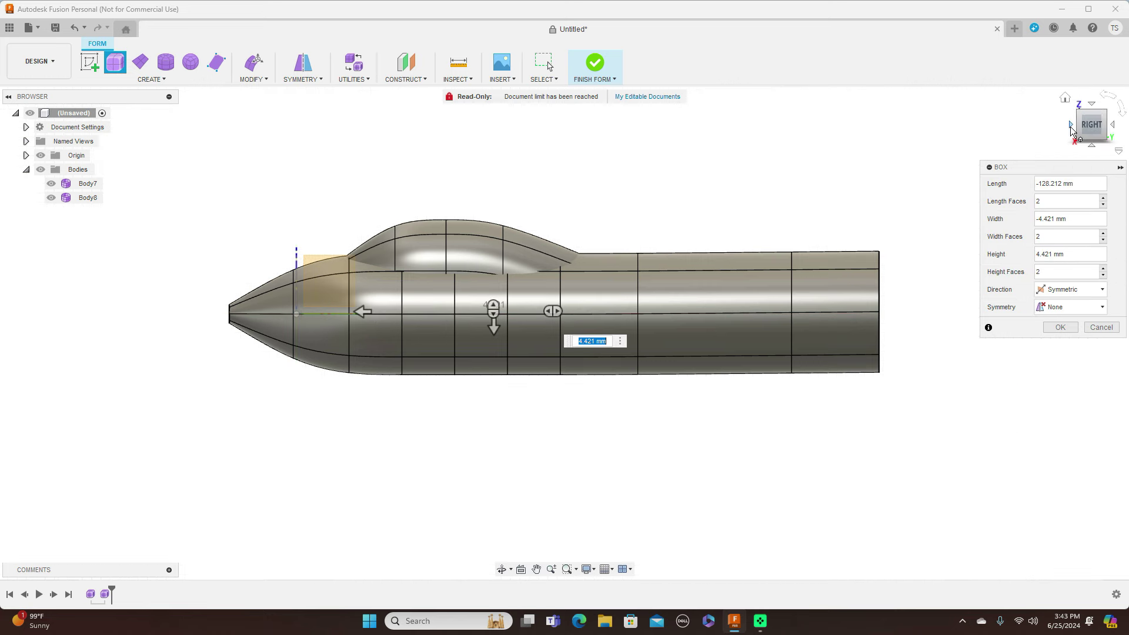
click(1072, 124)
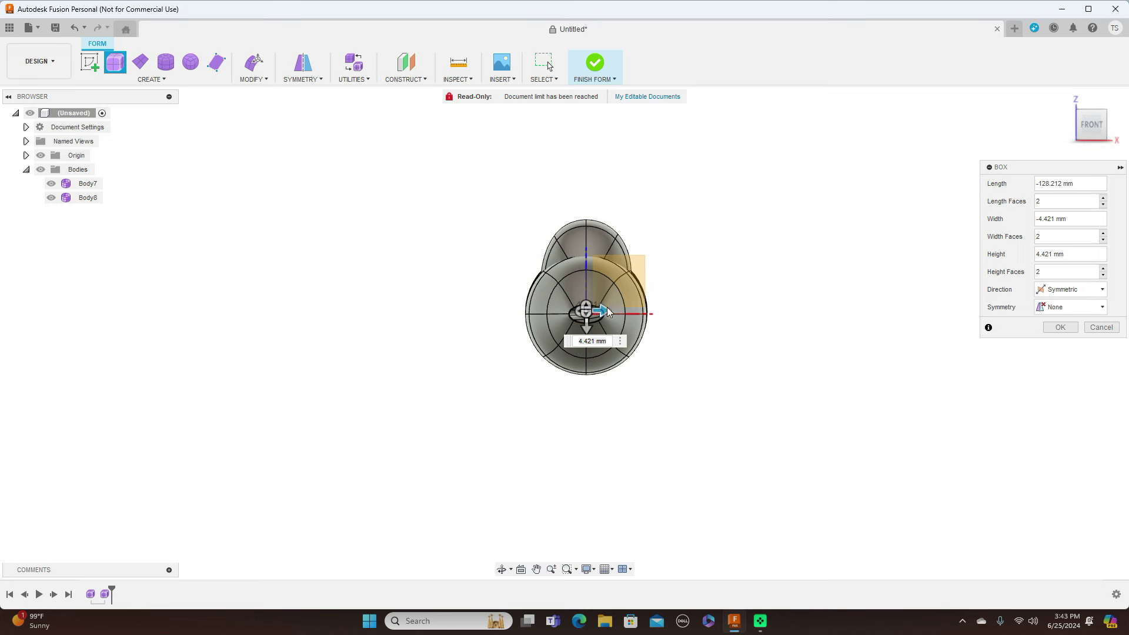
drag(608, 312, 844, 302)
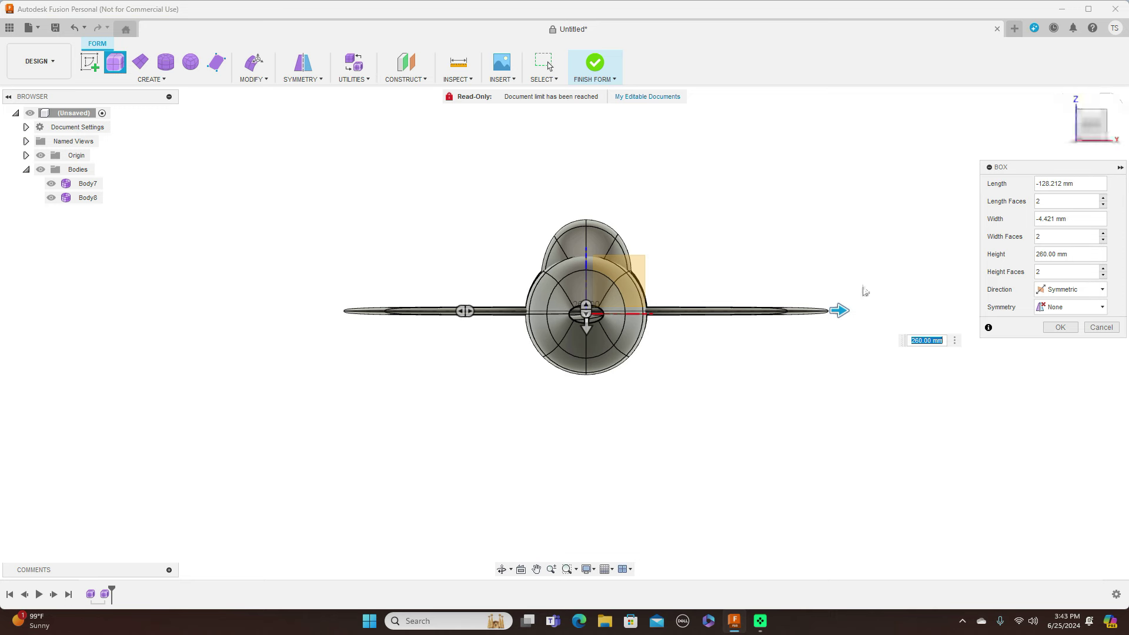
drag(841, 310, 900, 312)
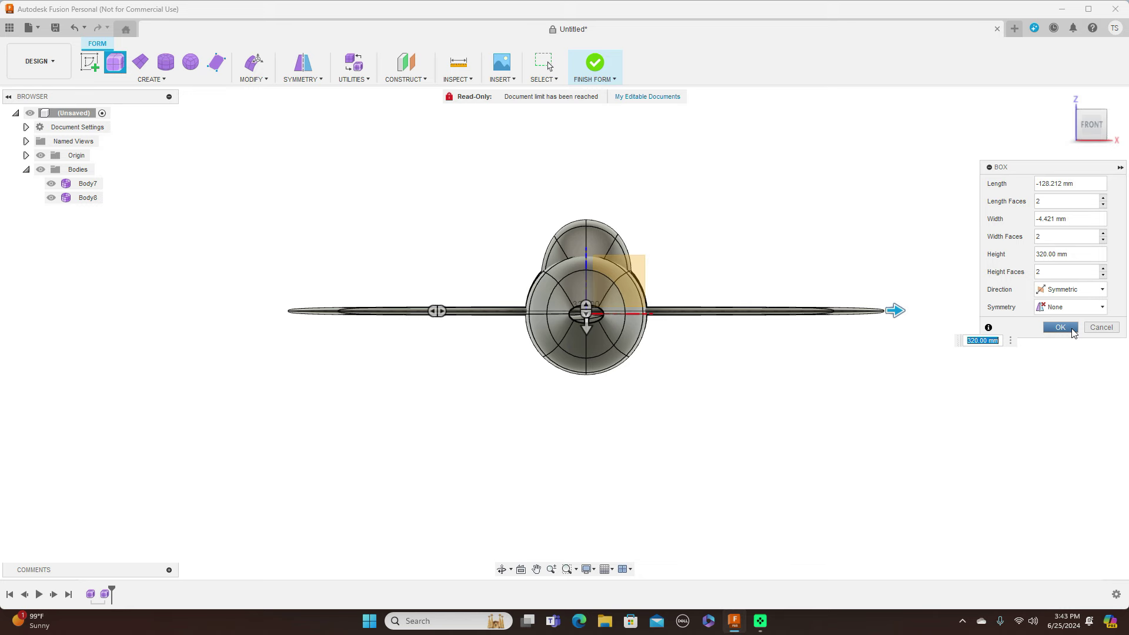
click(1061, 328)
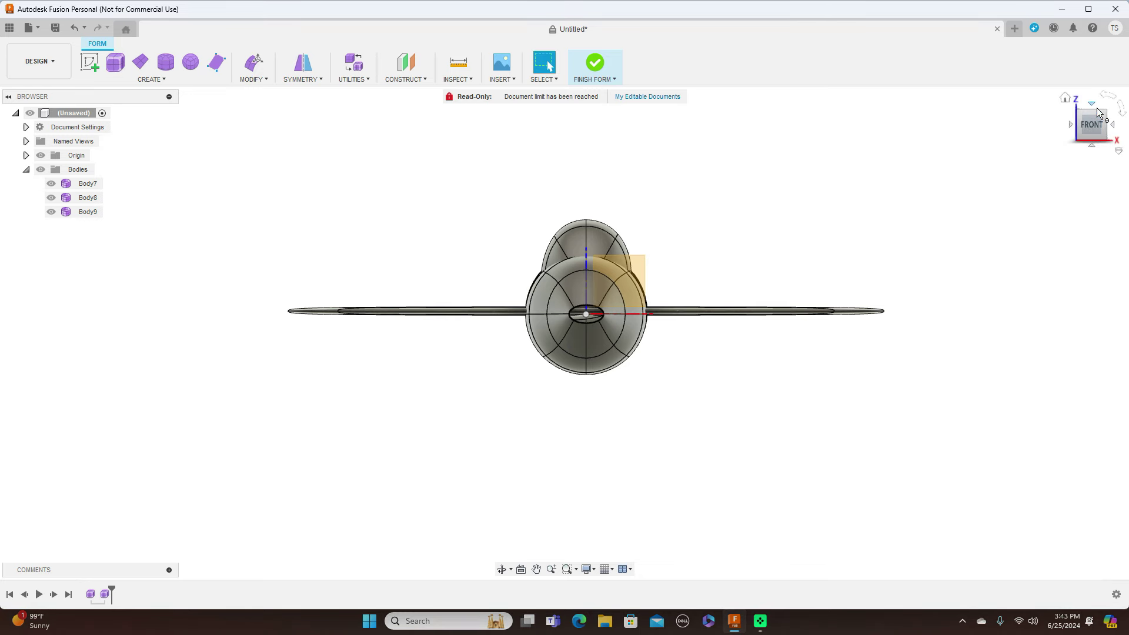
mouse_move(1106, 115)
mouse_down()
mouse_move(1073, 140)
mouse_move(1044, 135)
mouse_up()
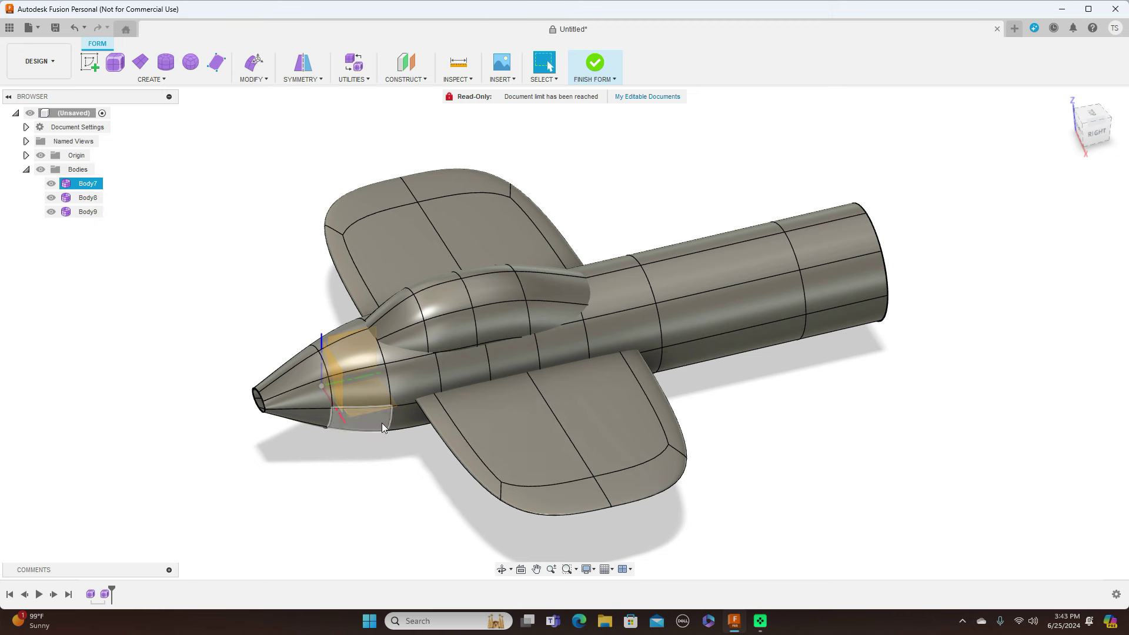
- Raise one wing's outer edge slightly with Edit Form to reshape its tip
click(557, 488)
right_click(557, 485)
click(579, 473)
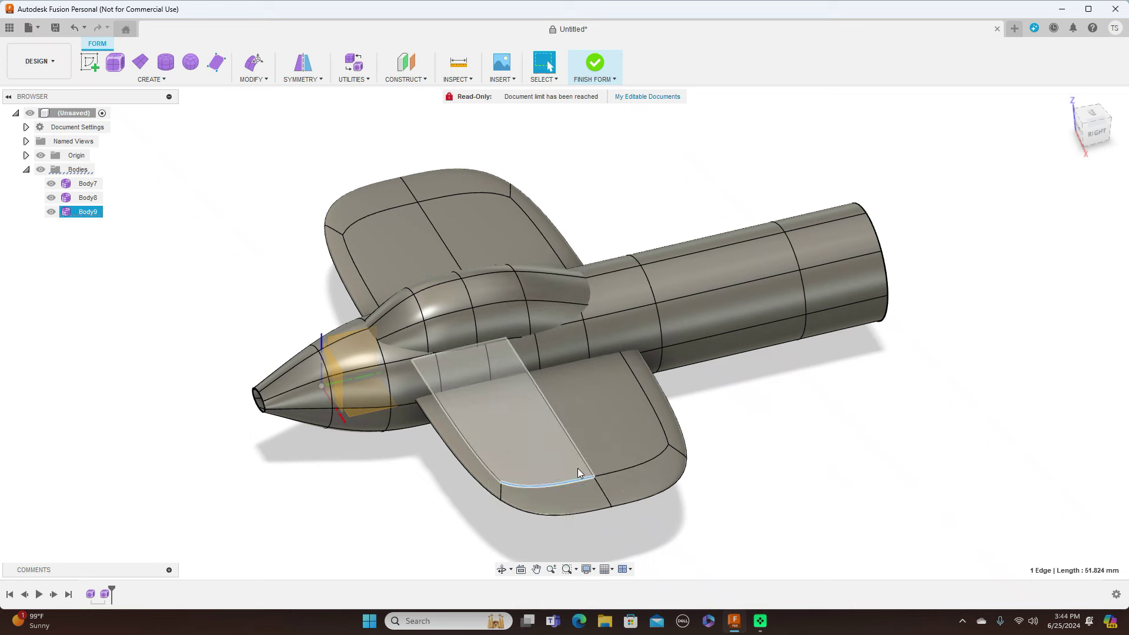
drag(562, 477, 589, 453)
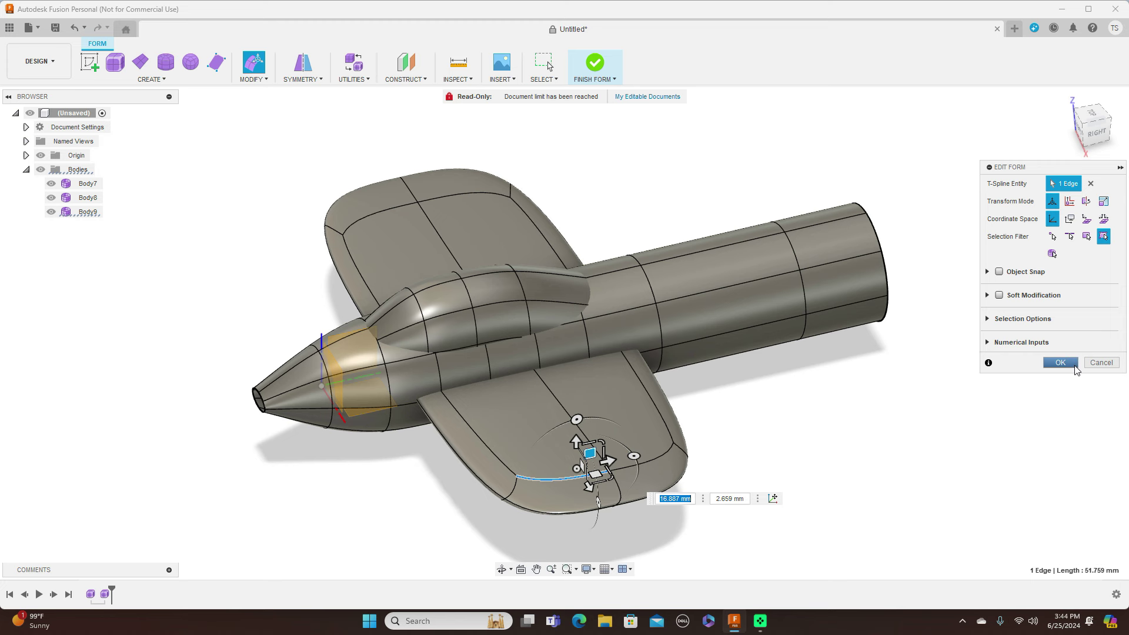
click(1060, 363)
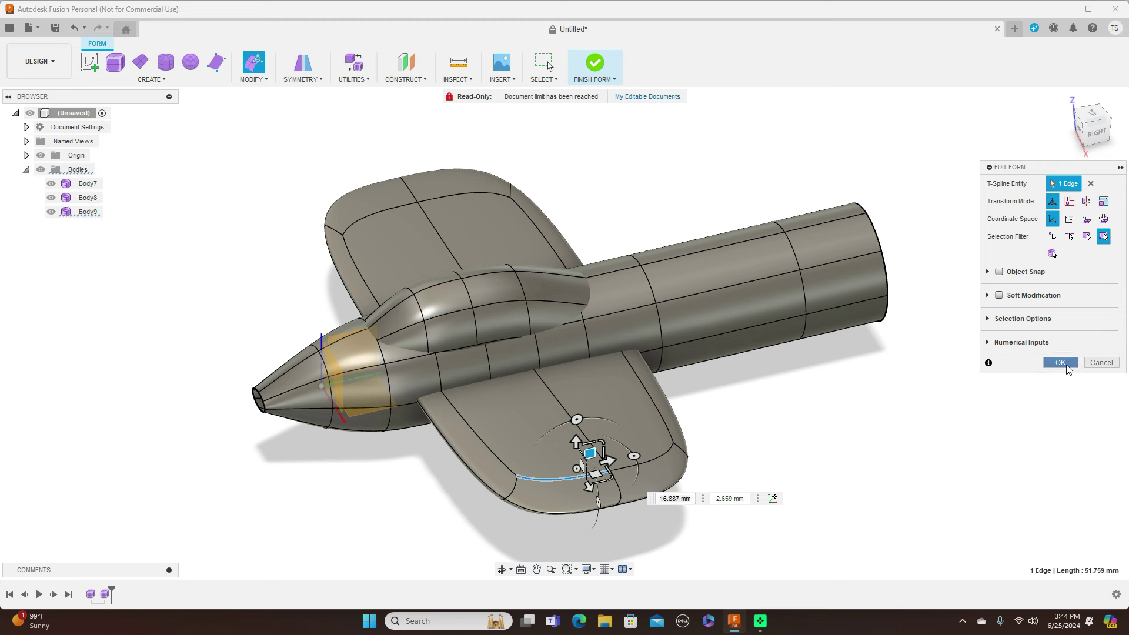
click(614, 80)
- Finish the form and check the resulting smooth wing body
click(600, 95)
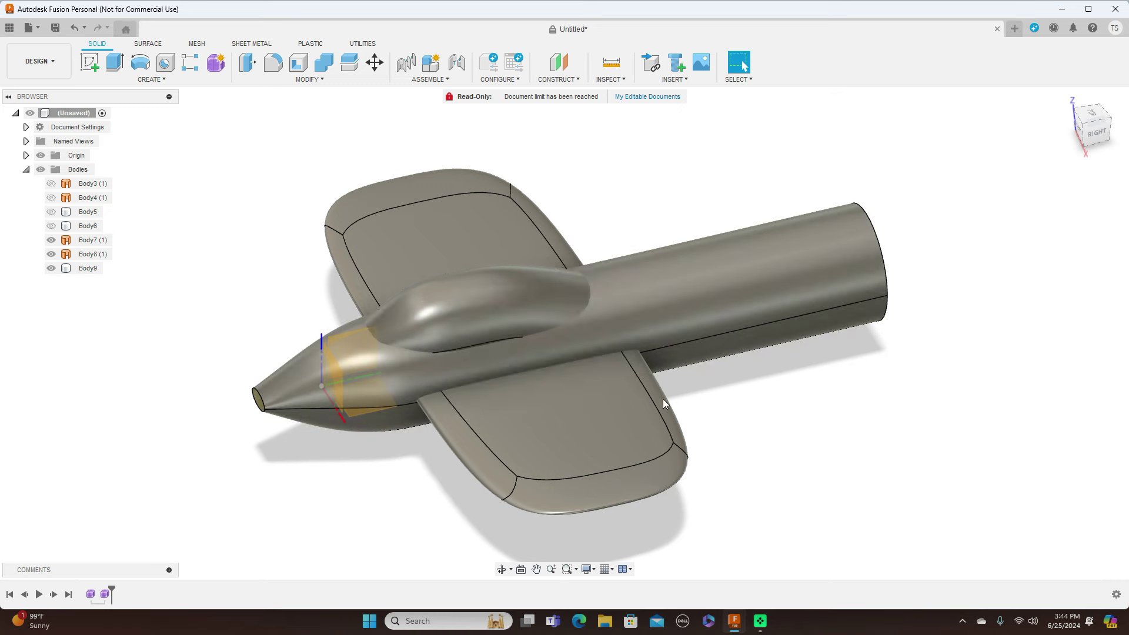
click(644, 416)
click(774, 431)
- Reopen the latest Form feature from the timeline and finish it again
right_click(107, 594)
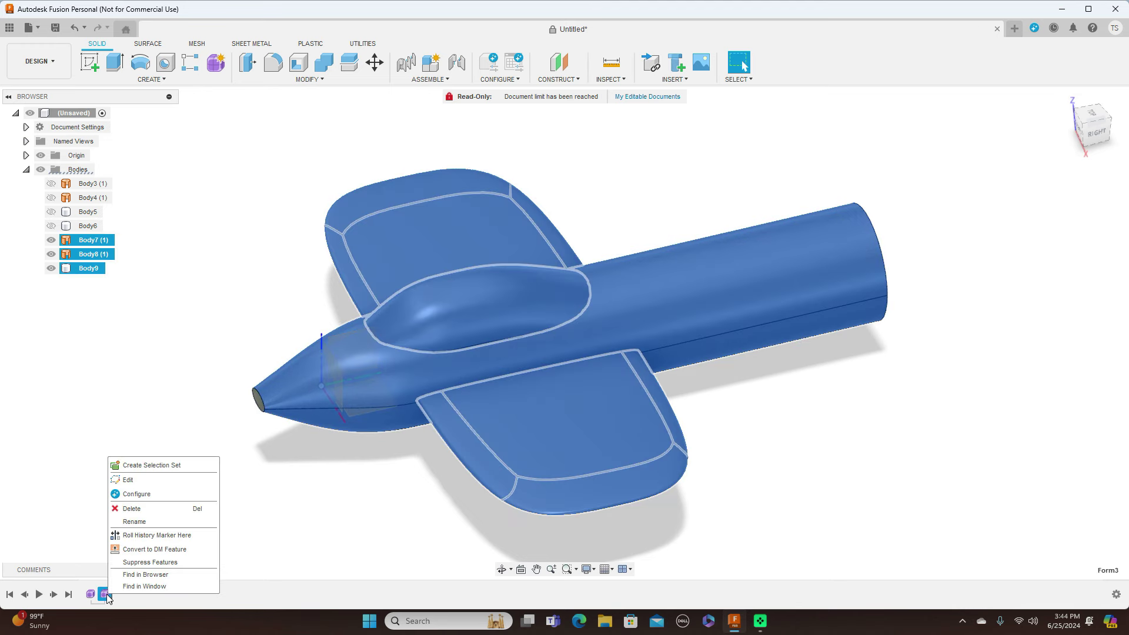
click(157, 481)
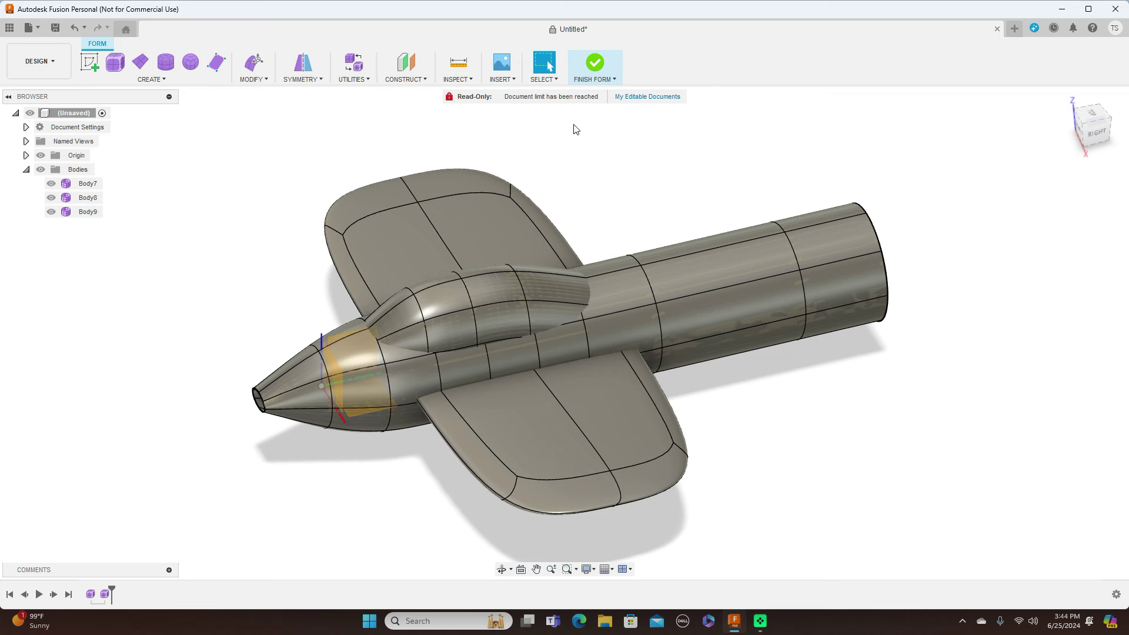
click(608, 82)
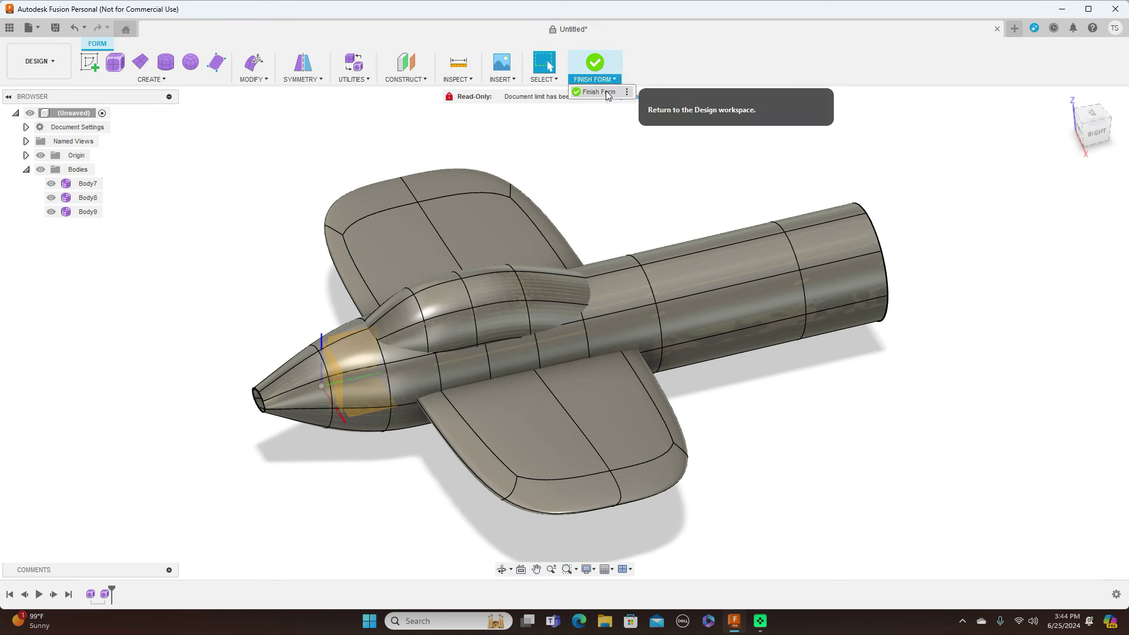
click(607, 94)
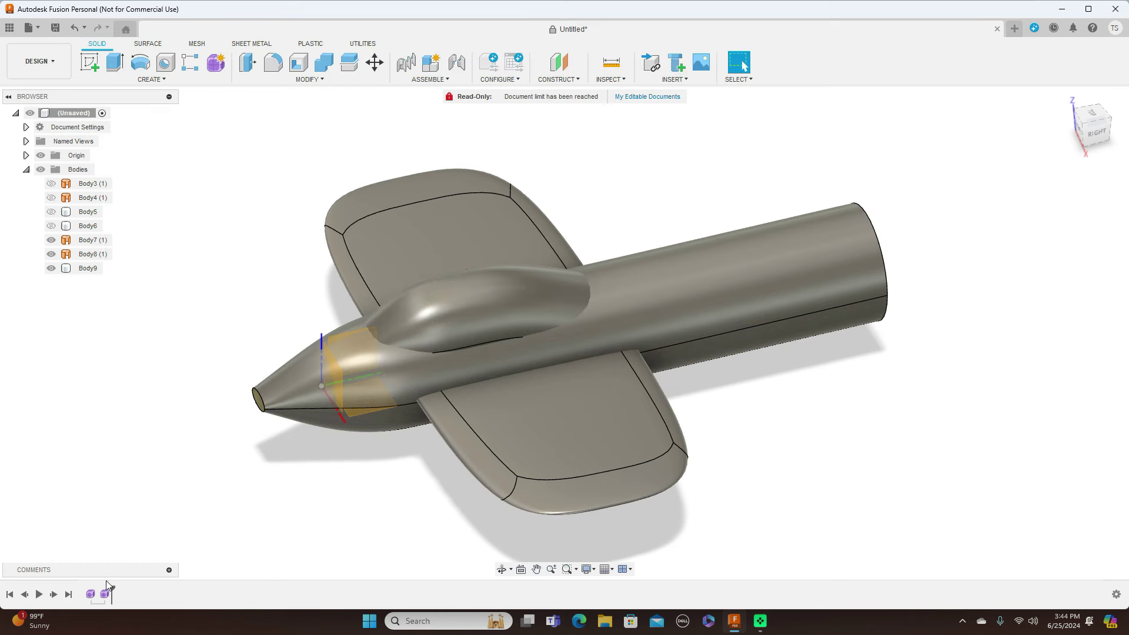
click(88, 594)
right_click(88, 594)
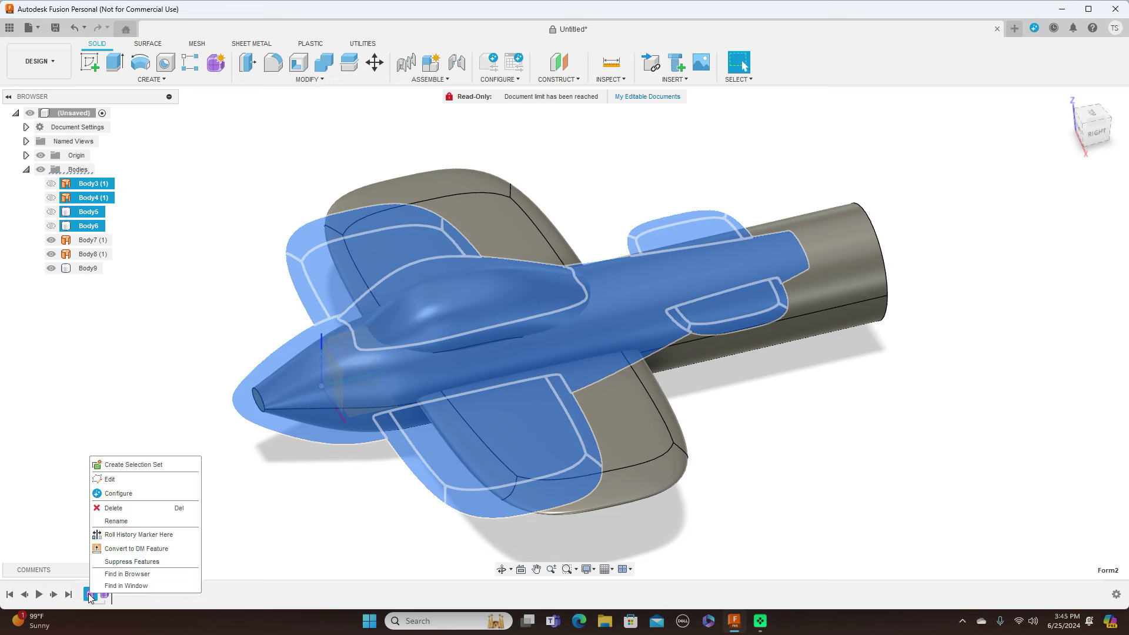
click(130, 488)
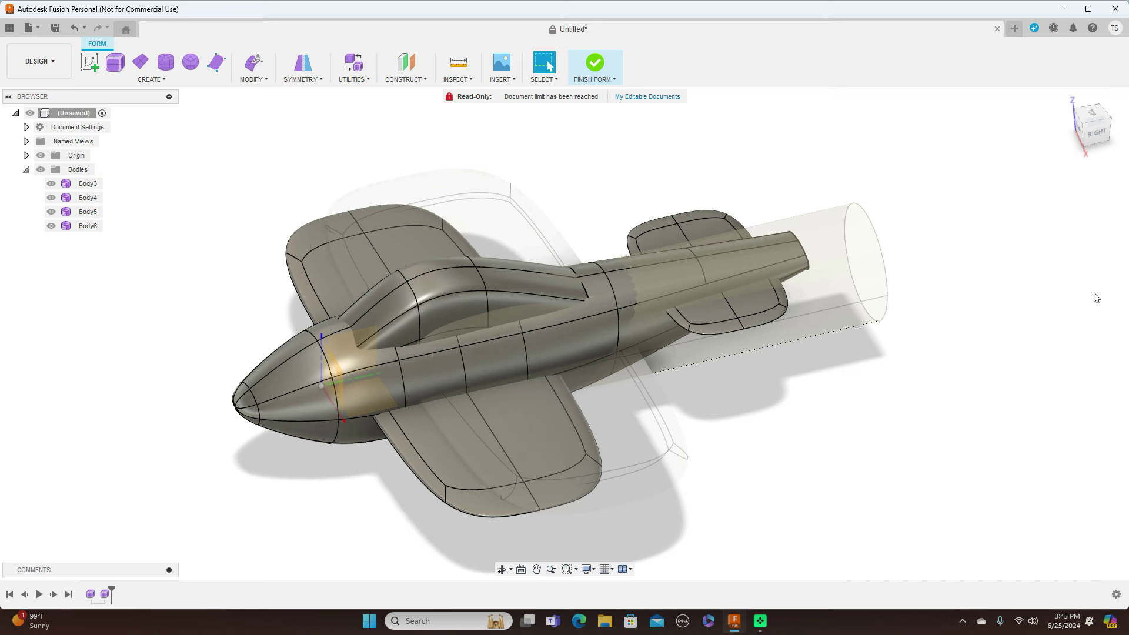
click(1098, 135)
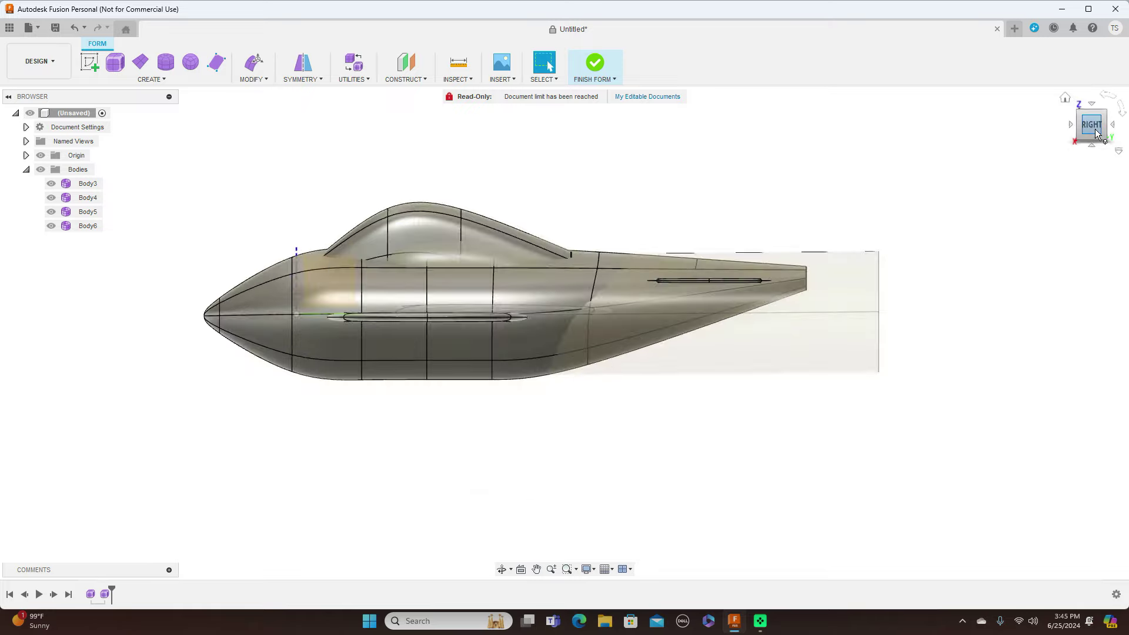
mouse_move(1088, 130)
mouse_down()
mouse_move(1095, 124)
mouse_move(1090, 132)
mouse_up()
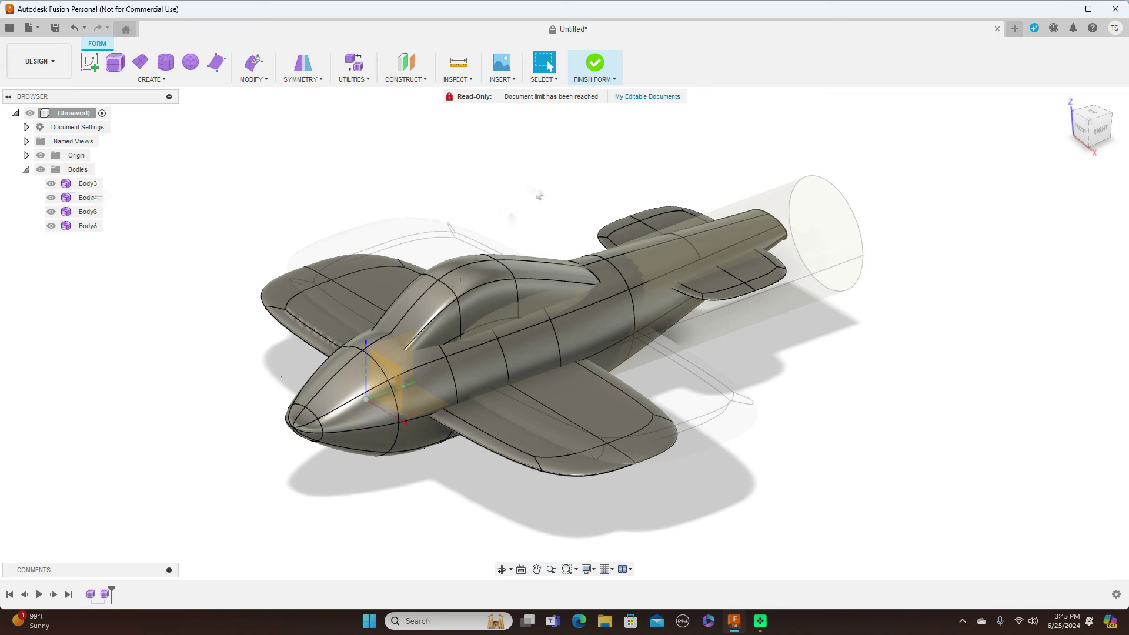
click(603, 82)
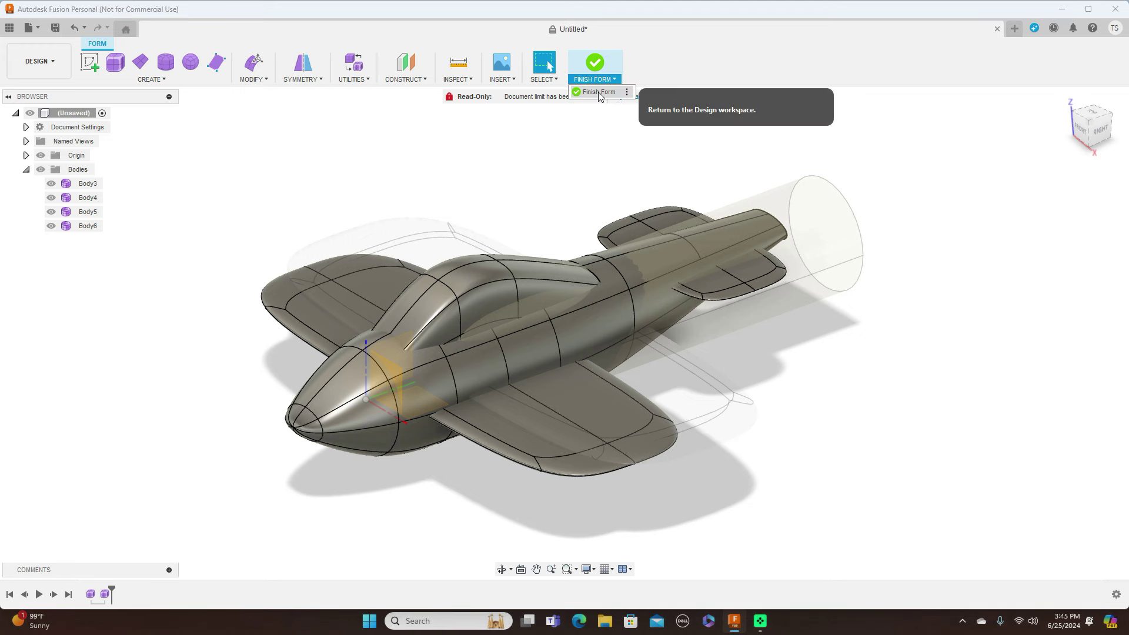
click(598, 91)
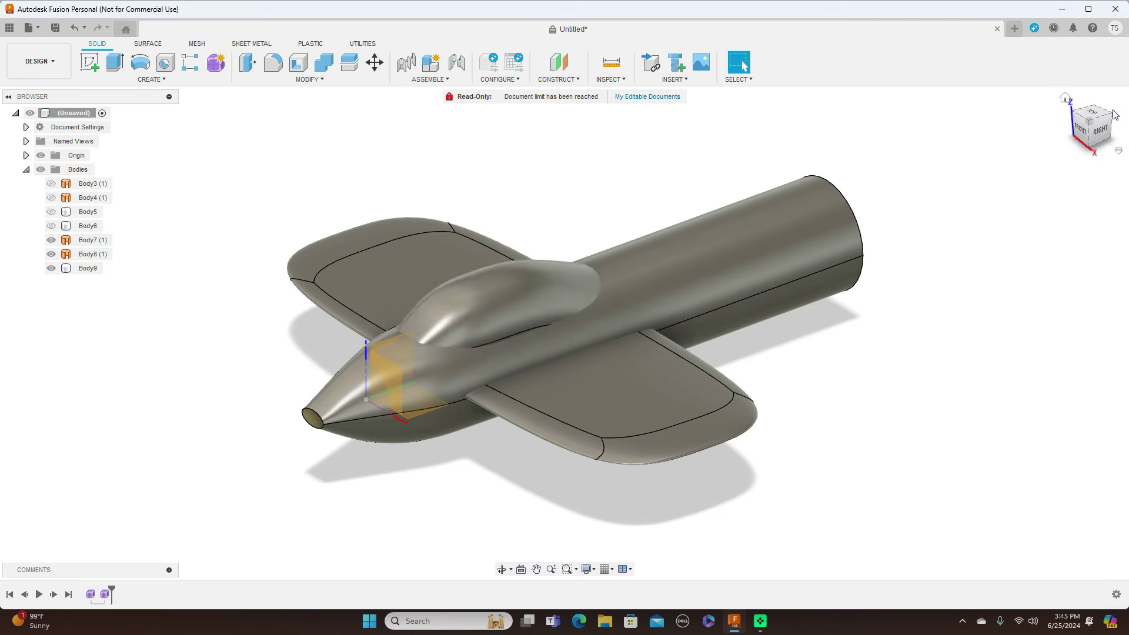
- Start a new form on the XZ plane, cancelling a first cylinder attempt
click(1100, 130)
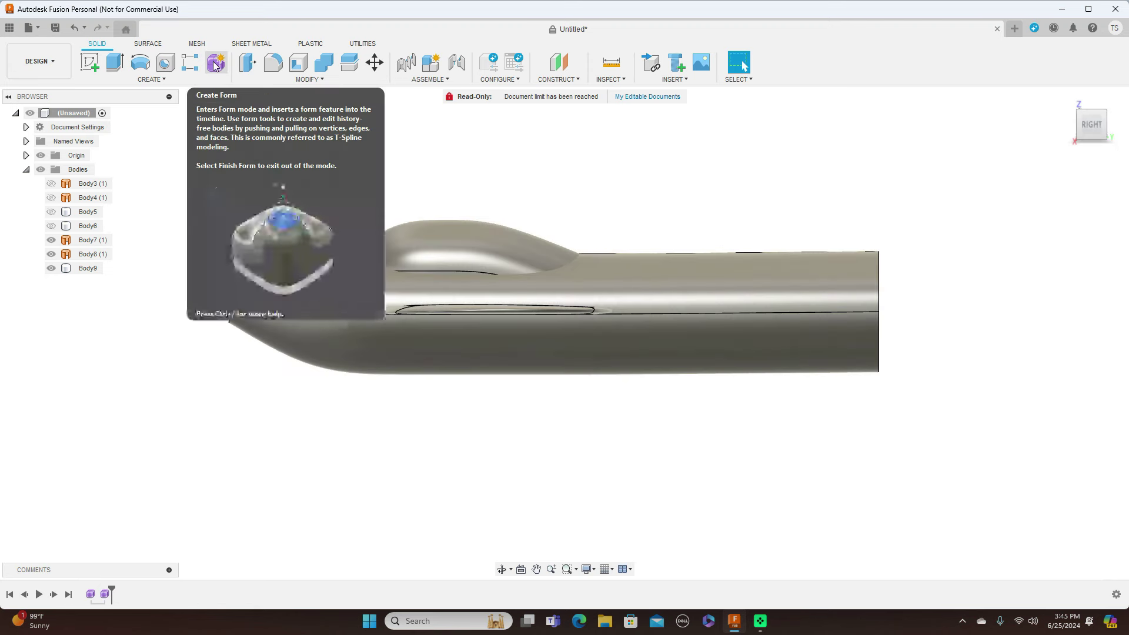
click(1070, 125)
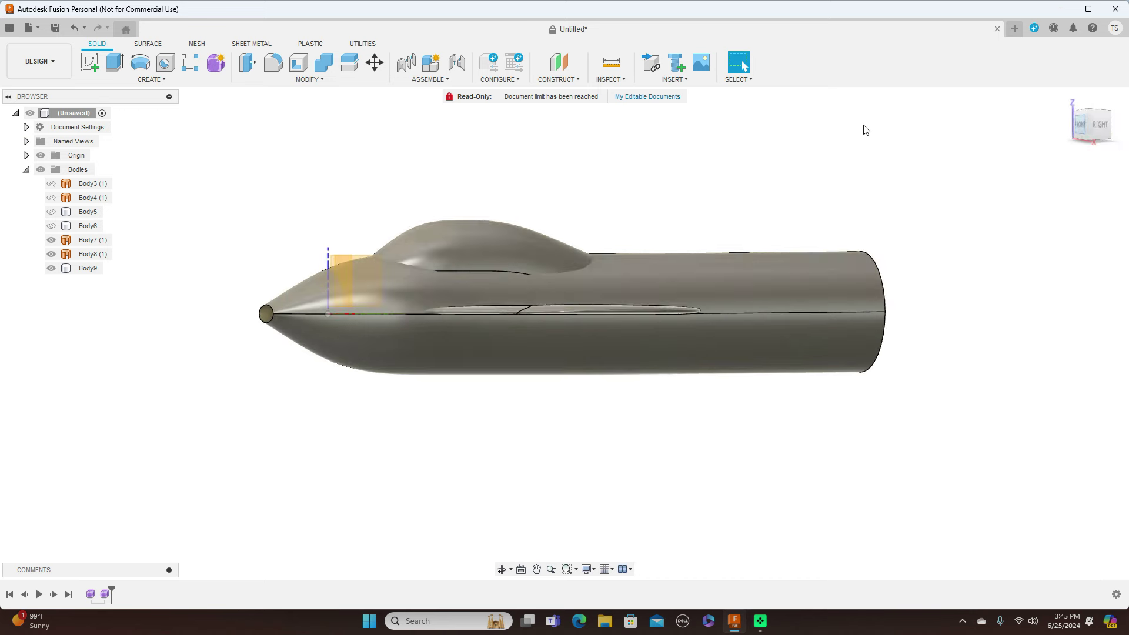
click(219, 65)
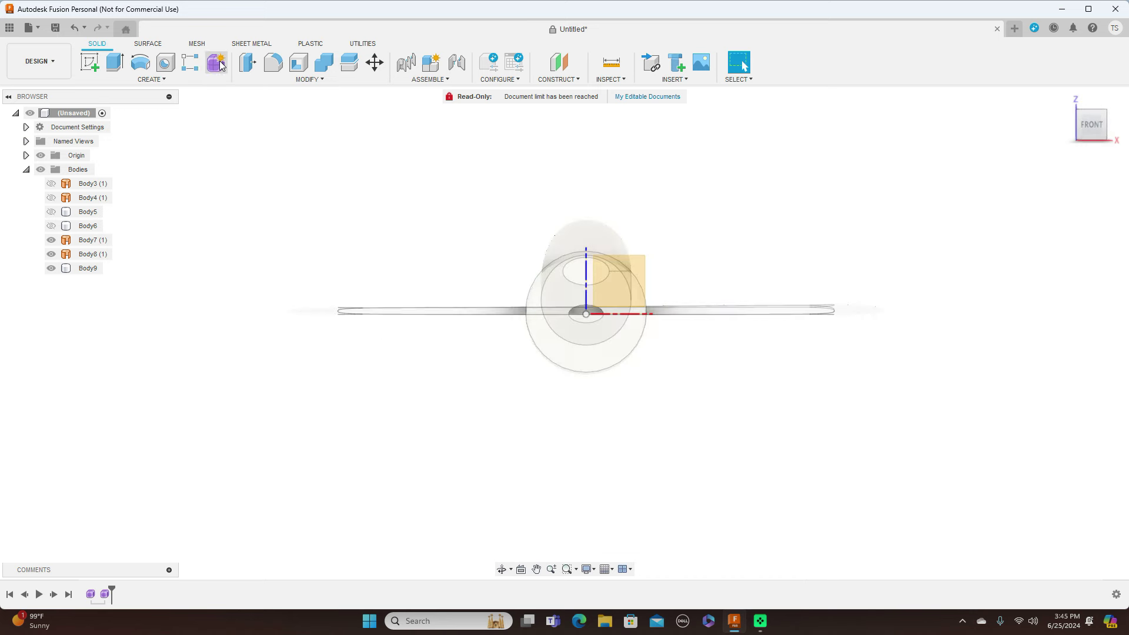
click(631, 281)
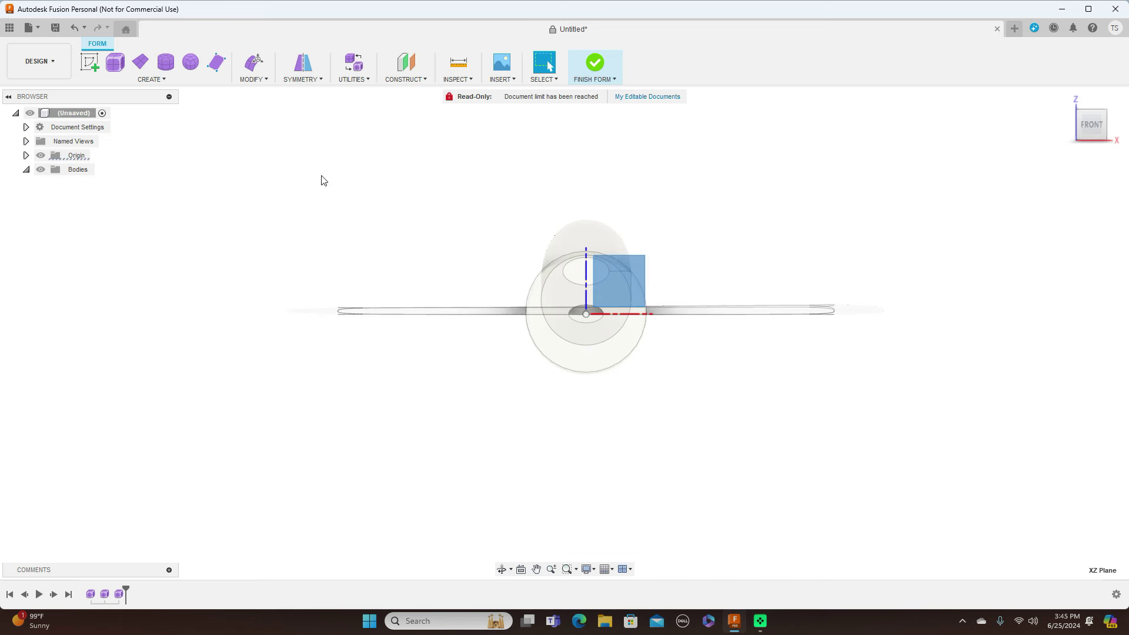
click(166, 62)
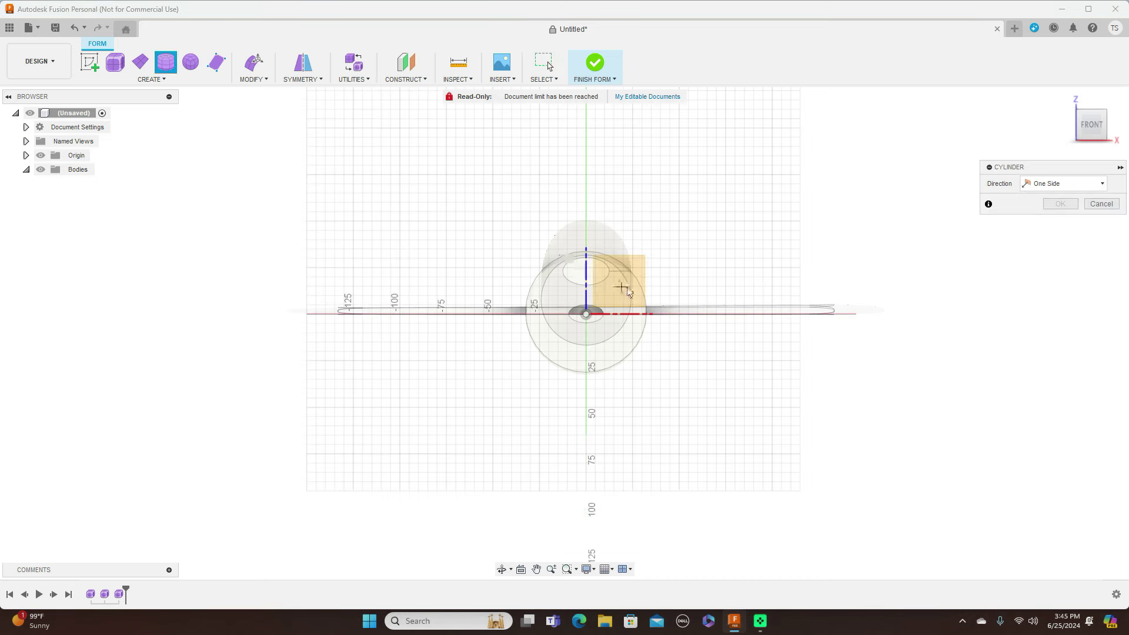
scroll(617, 294, up, 2)
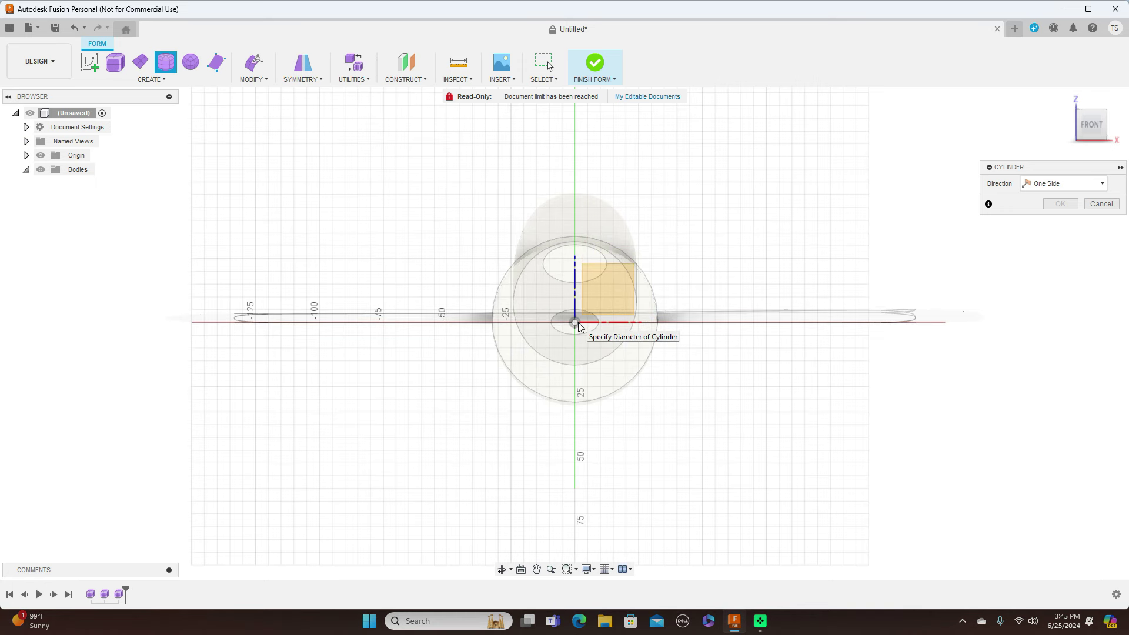
right_click(579, 328)
click(537, 323)
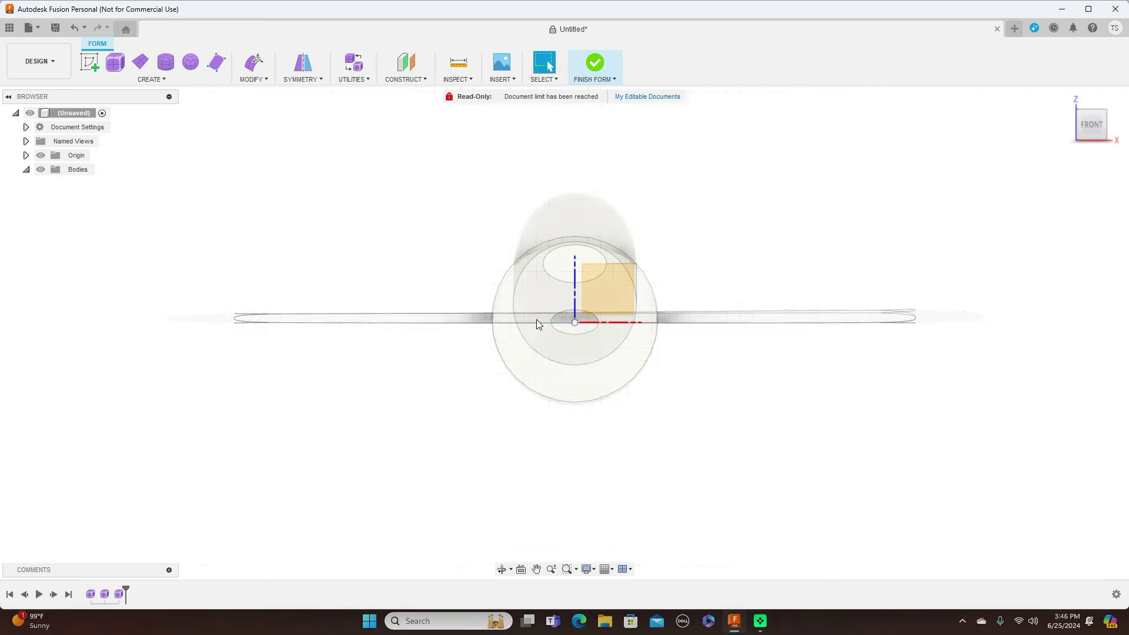
- Create a T-spline cylinder 25.759 mm in diameter, stretched to 145 mm long
click(166, 62)
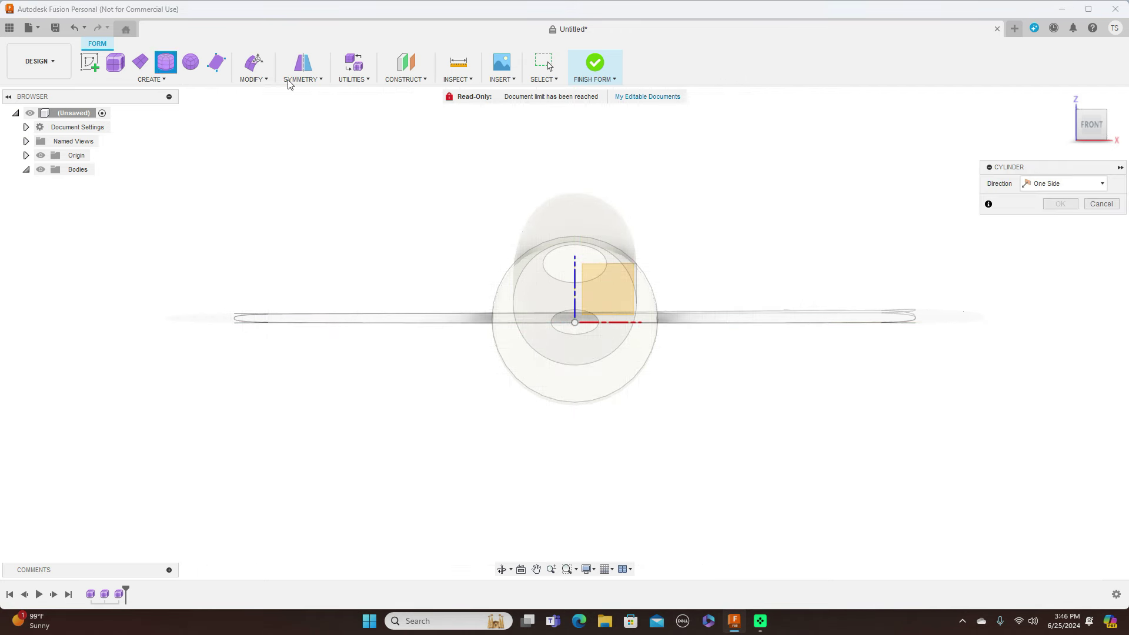
click(611, 286)
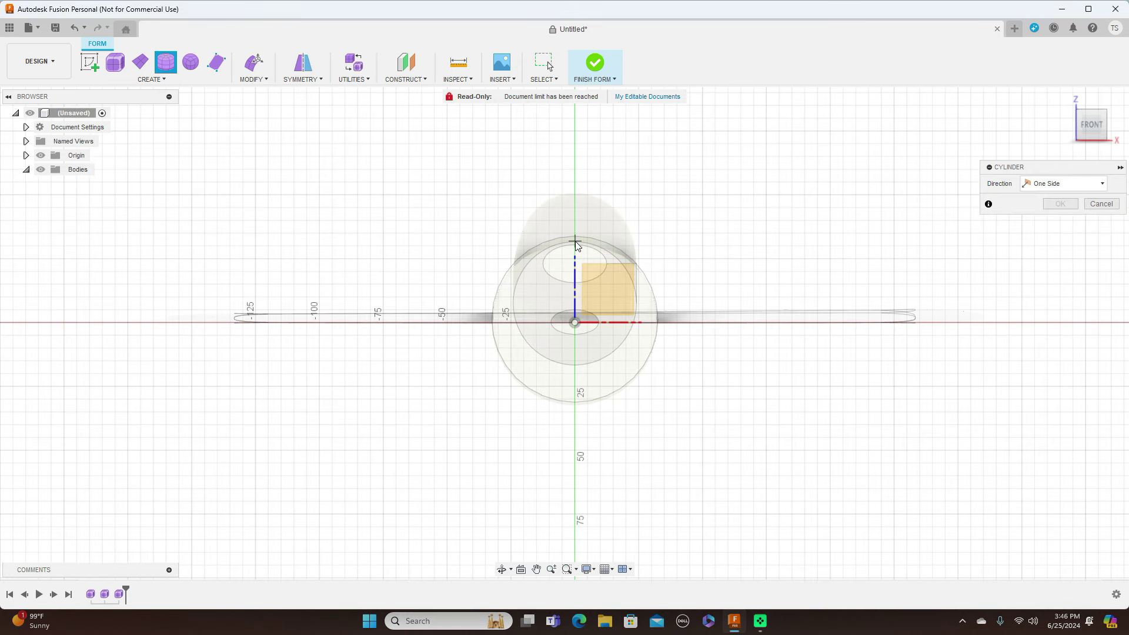
click(575, 241)
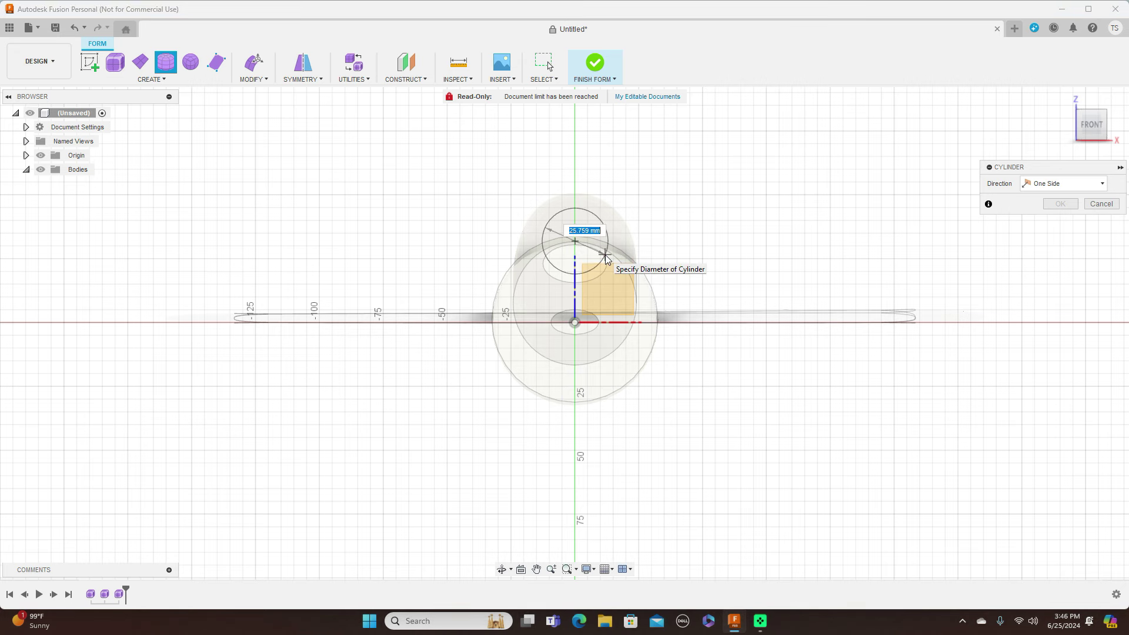
click(606, 259)
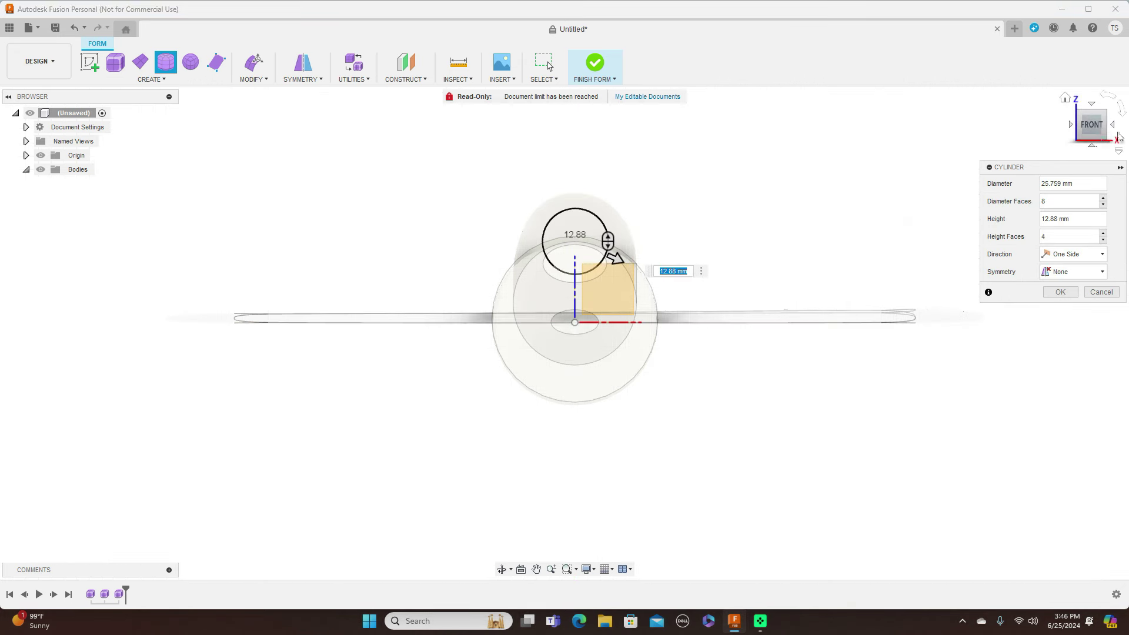
click(1117, 128)
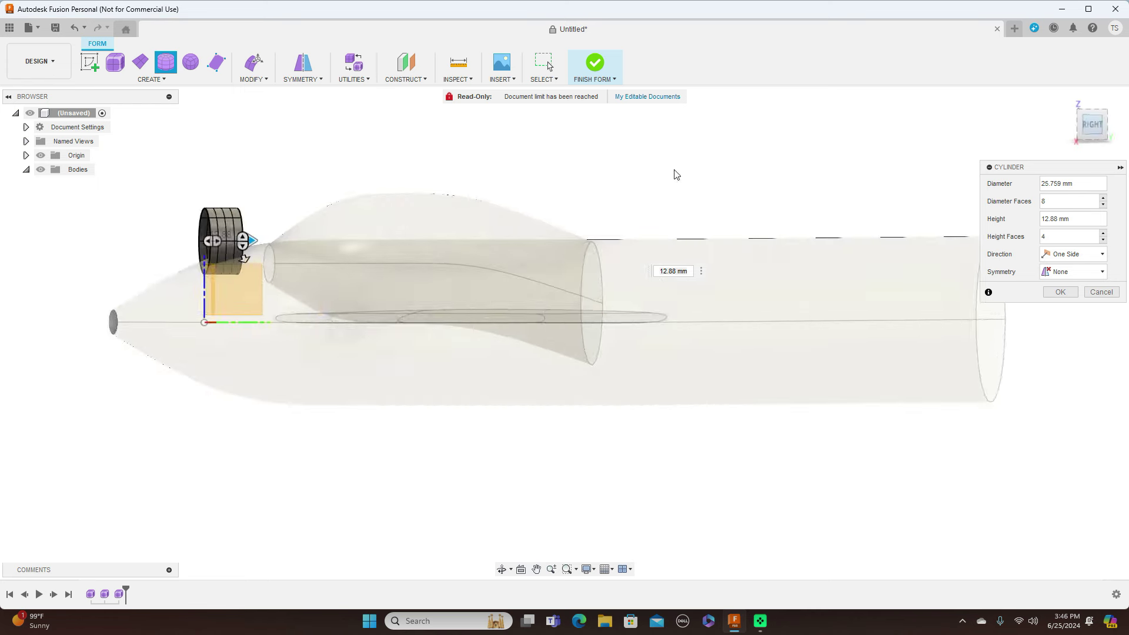
drag(248, 239, 581, 241)
click(1060, 292)
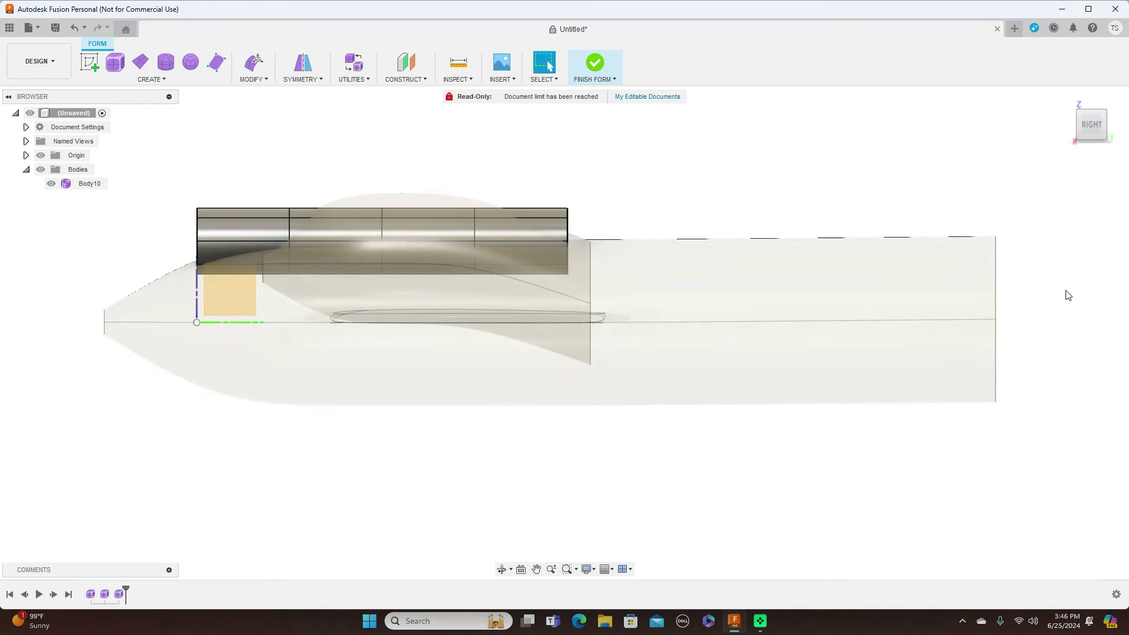